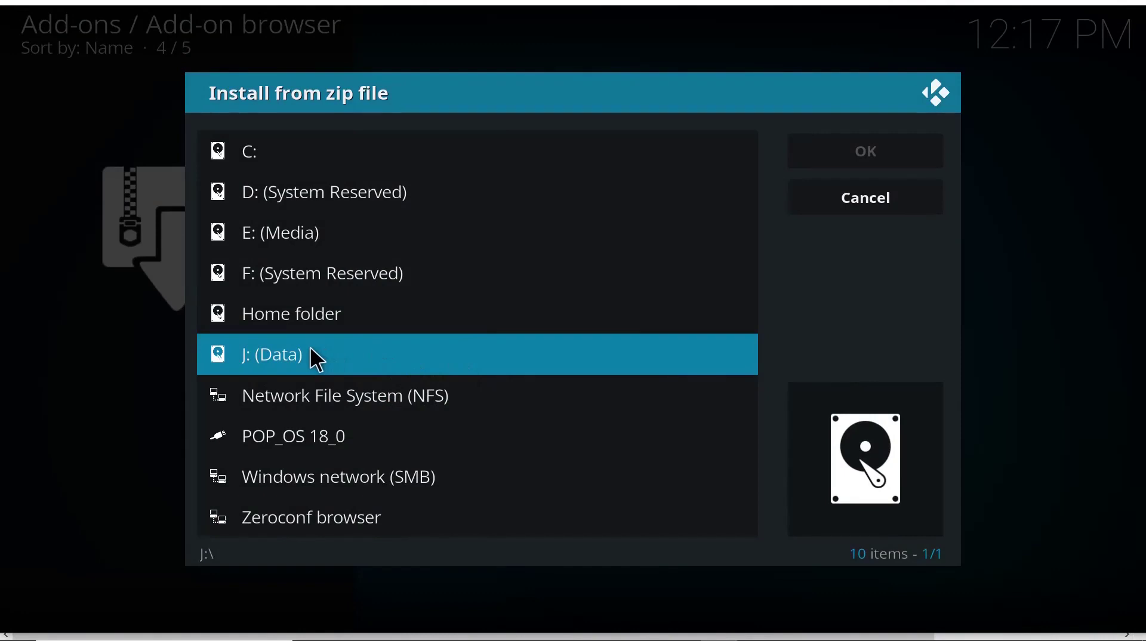
# - Install the Netflix add-on from J: (Data) > kodi_apps > plugin.video.netflix-master.zip
pyautogui.click(317, 360)
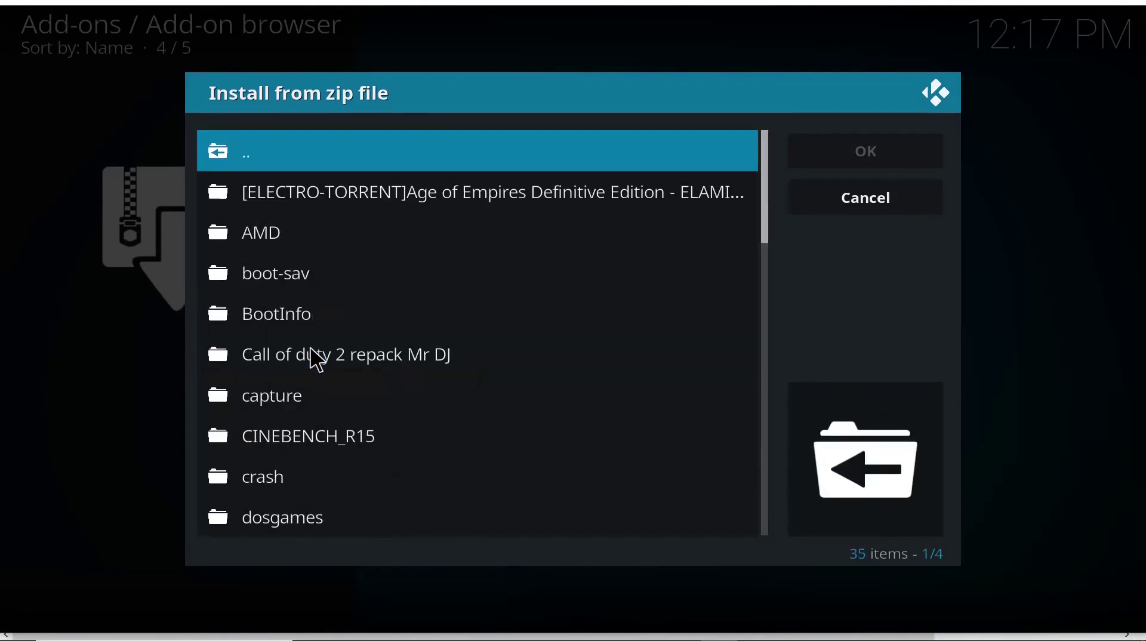
pyautogui.scroll(-11, 317, 360)
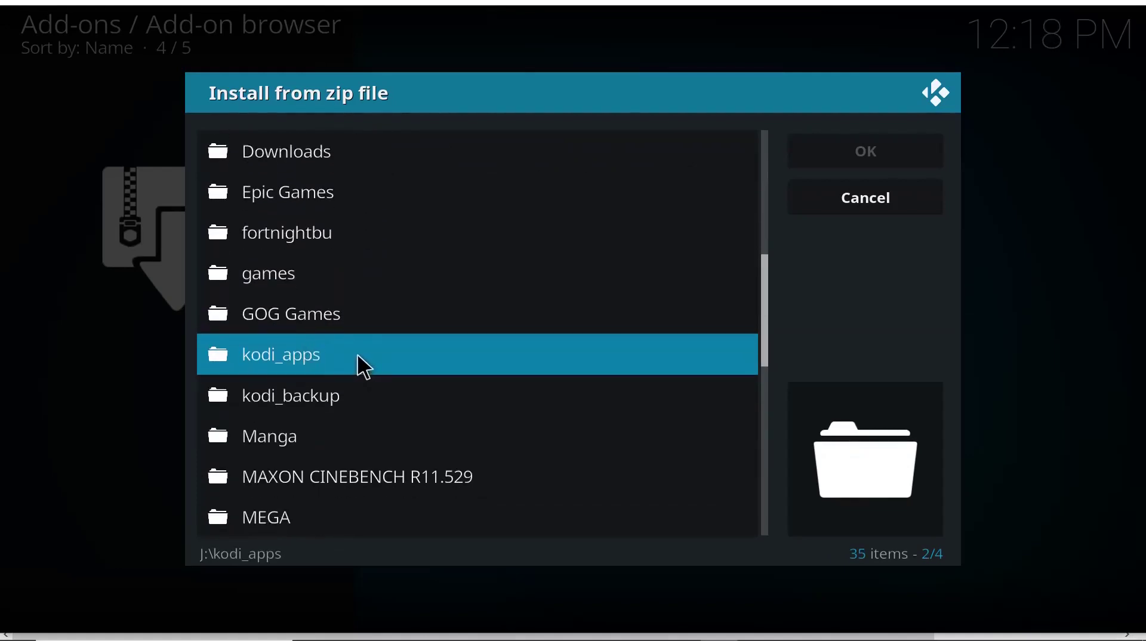
pyautogui.click(364, 367)
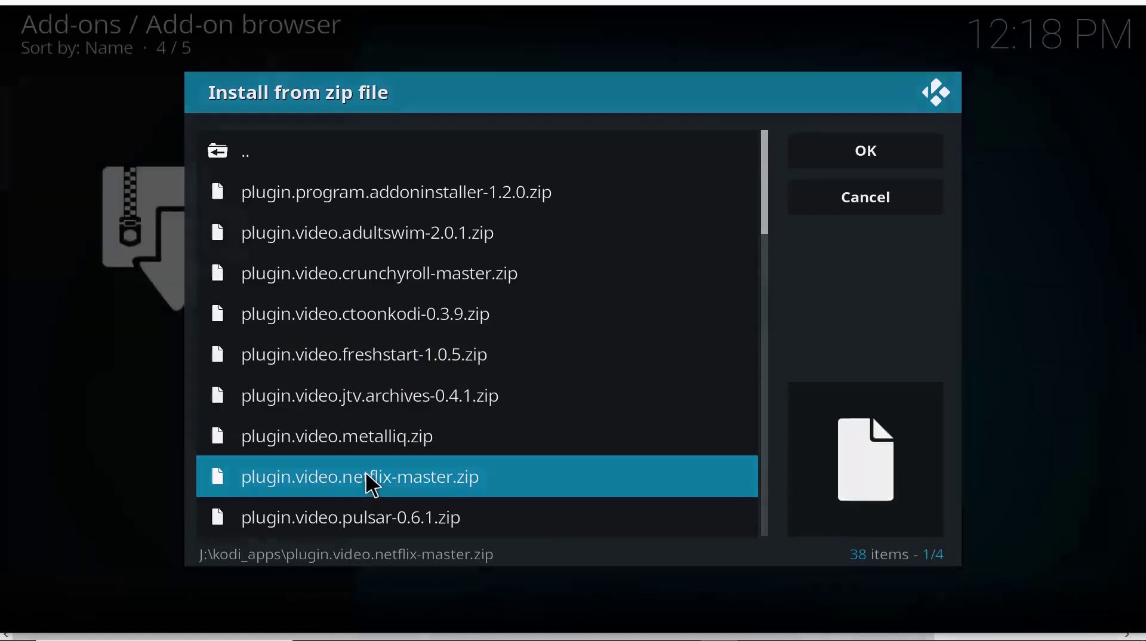
pyautogui.click(367, 477)
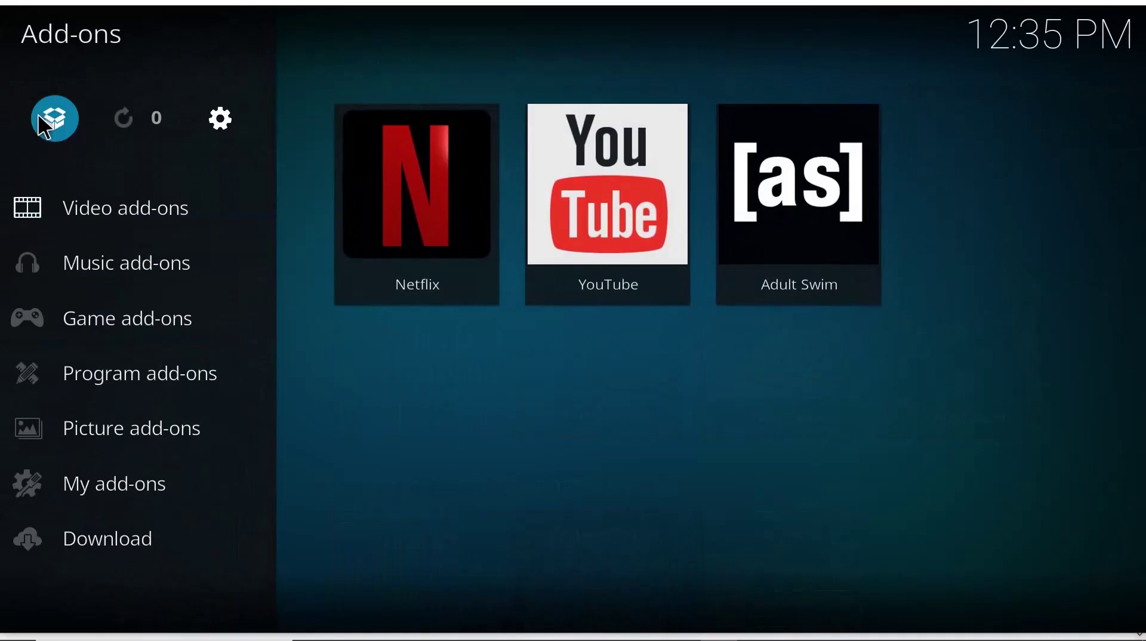
pyautogui.click(36, 123)
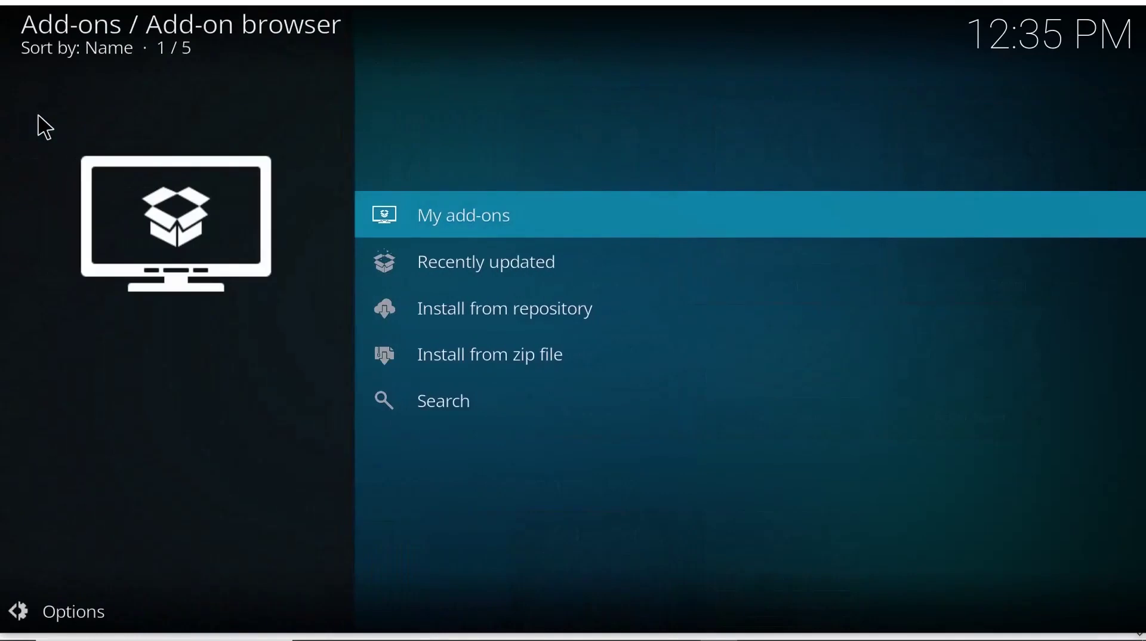
# - Install plugin.video.netflix-0.14.0~beta9.zip from the home folder's Downloads via Install from zip file
pyautogui.click(464, 360)
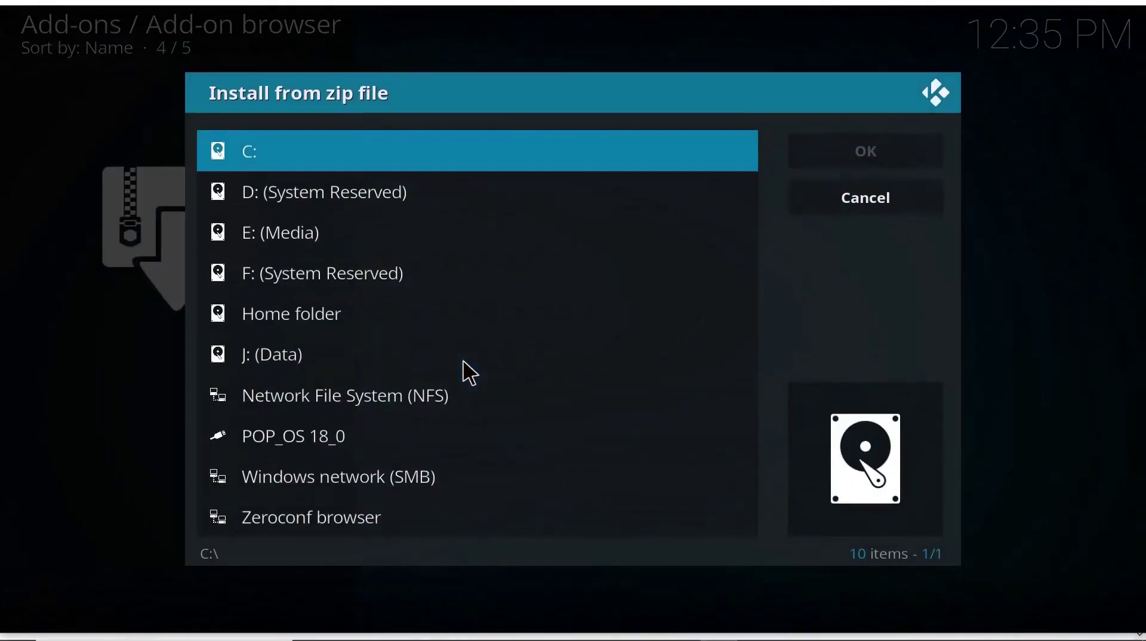
pyautogui.click(310, 315)
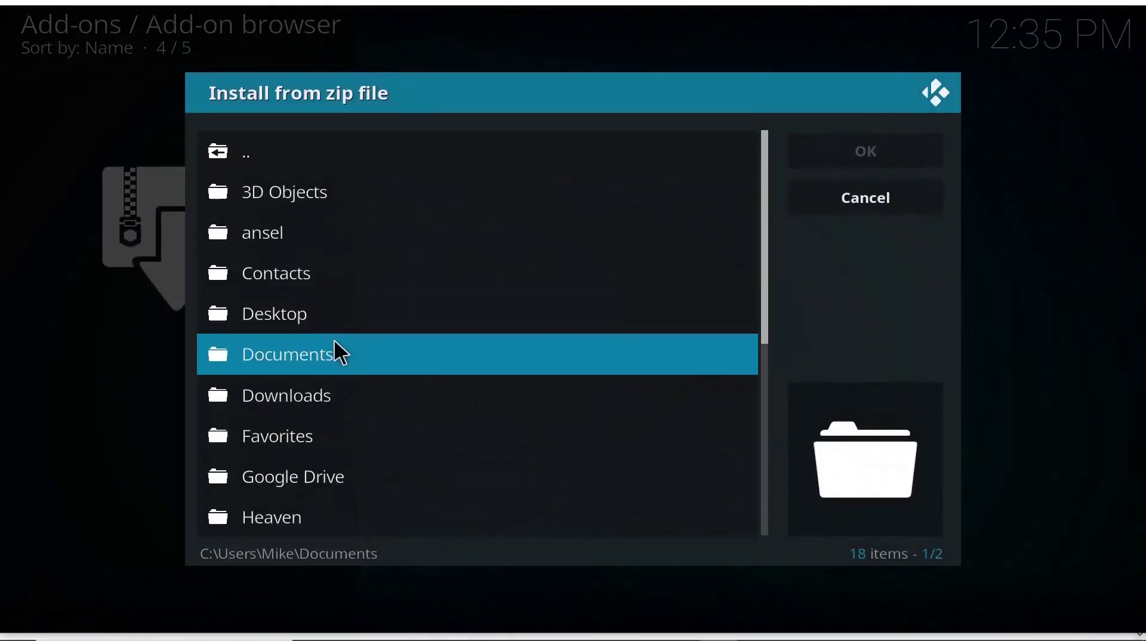
pyautogui.click(345, 385)
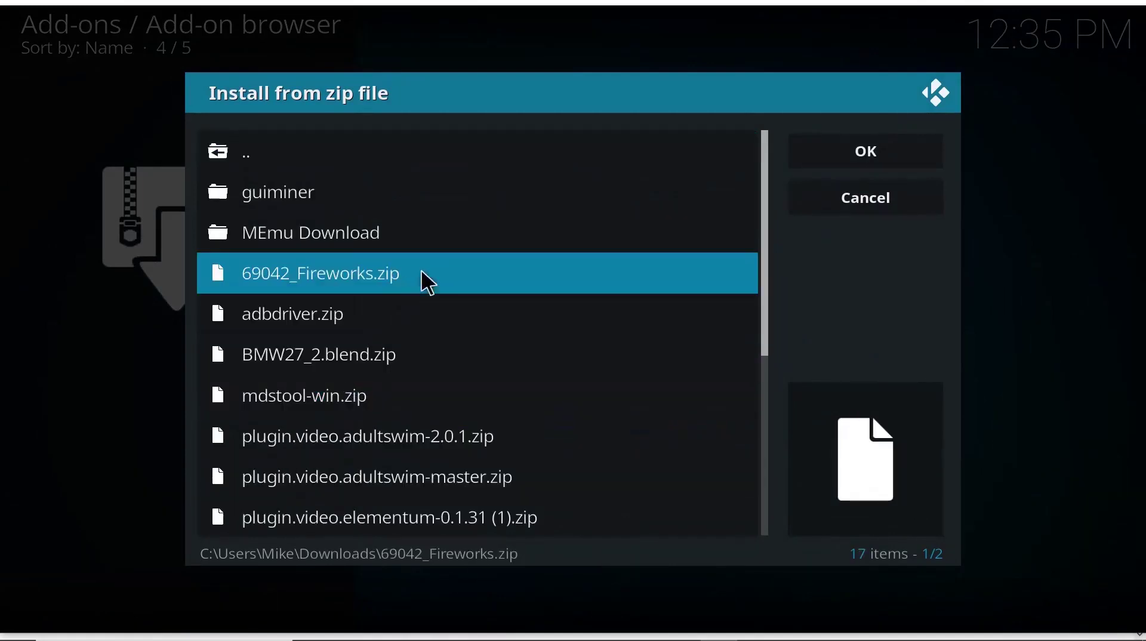
pyautogui.scroll(-5, 486, 263)
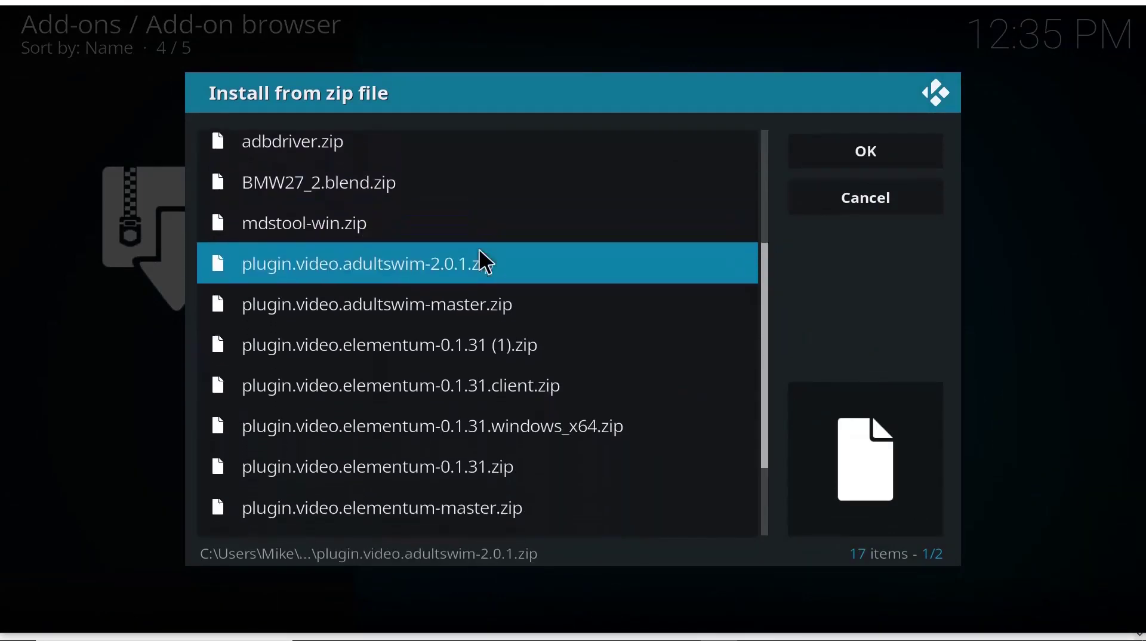
pyautogui.scroll(-3, 486, 262)
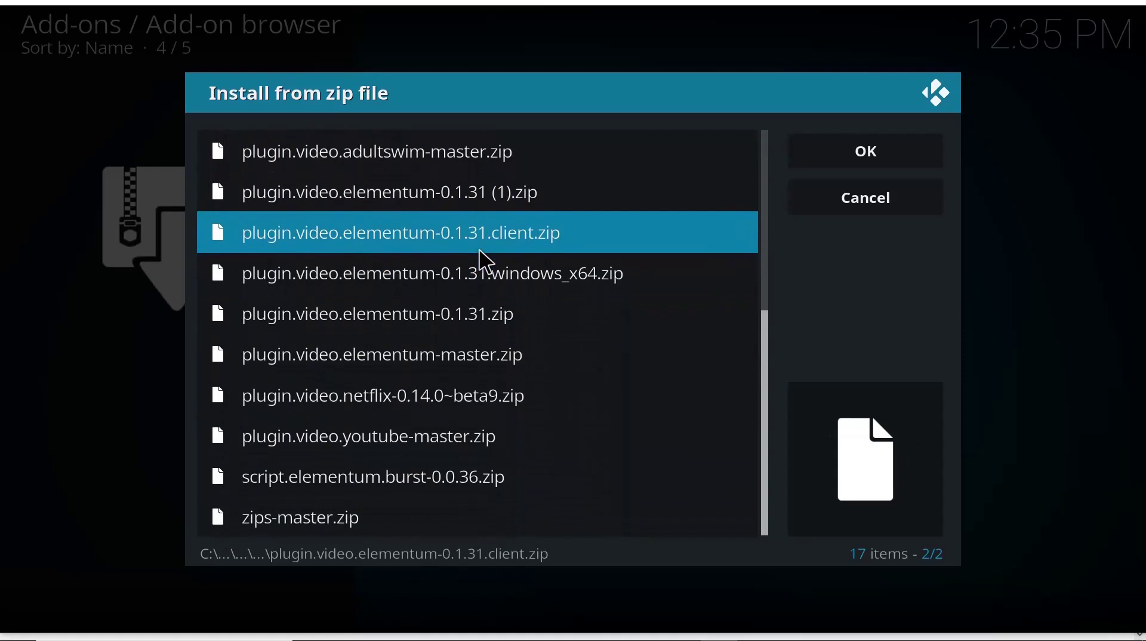
pyautogui.click(421, 385)
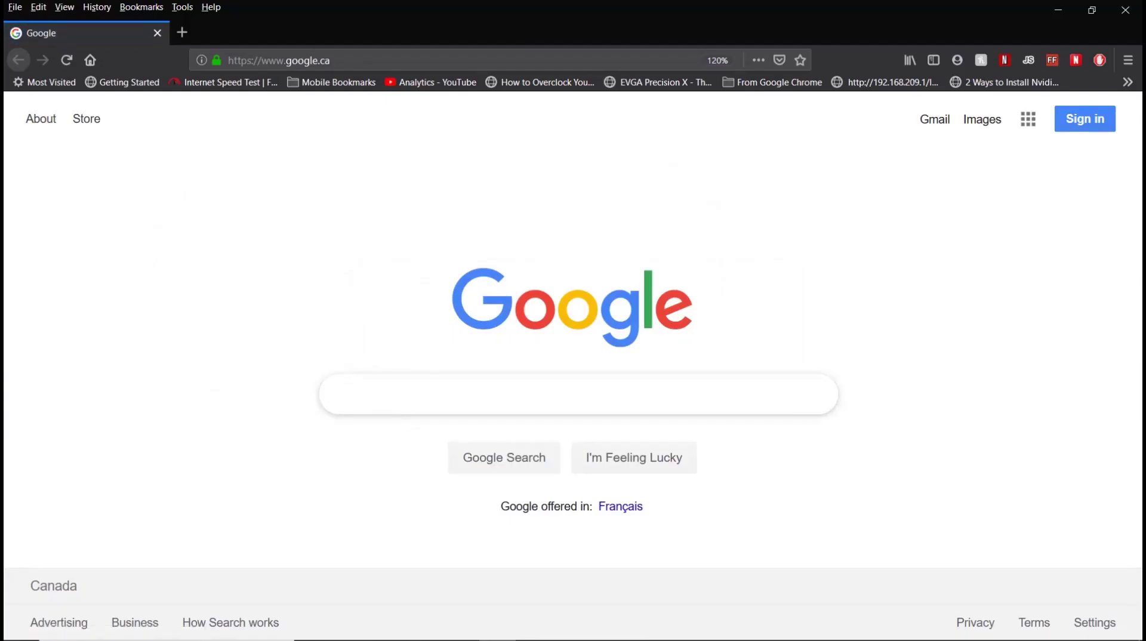
# - Search Google for 'ccleaner' and scroll to the CCleaner Official Website result
pyautogui.write('cclea')
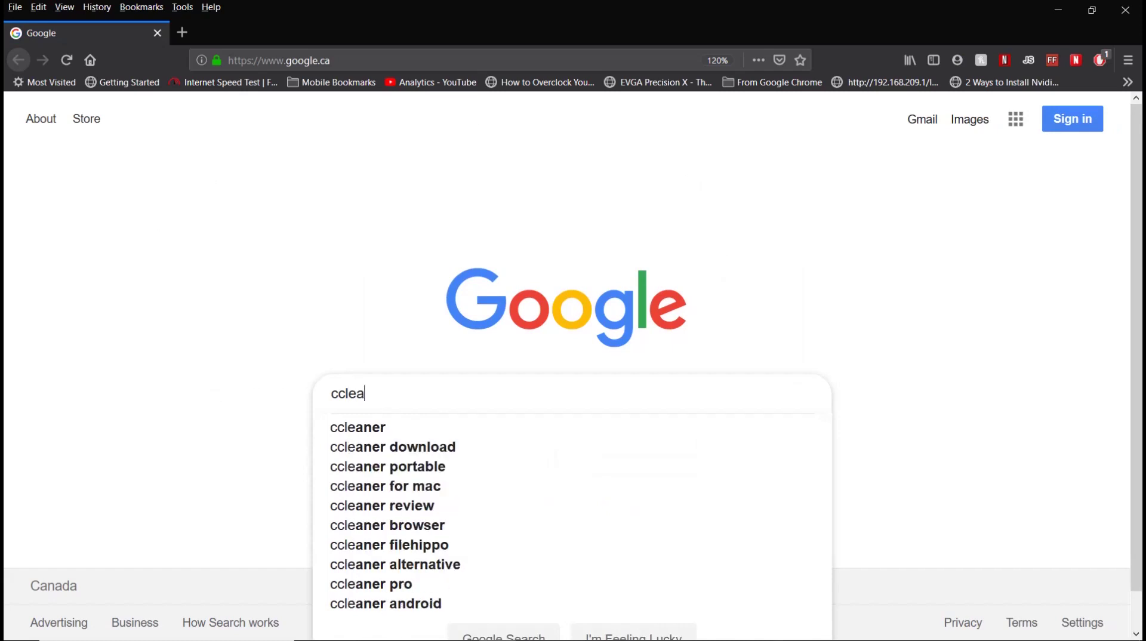
pyautogui.write('ner')
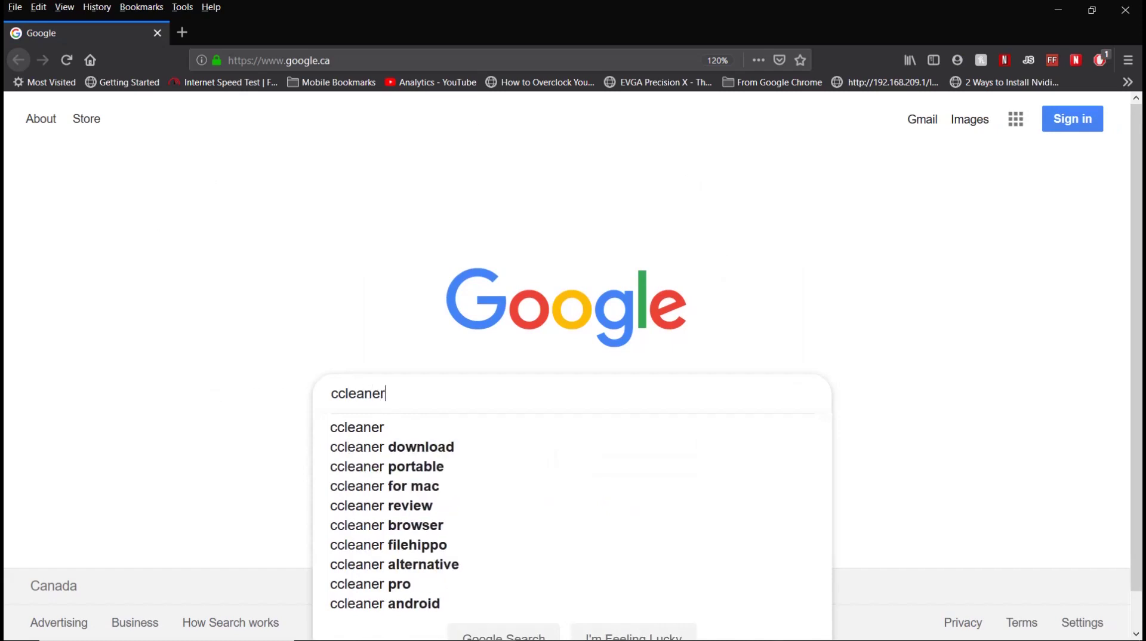
pyautogui.press('Return')
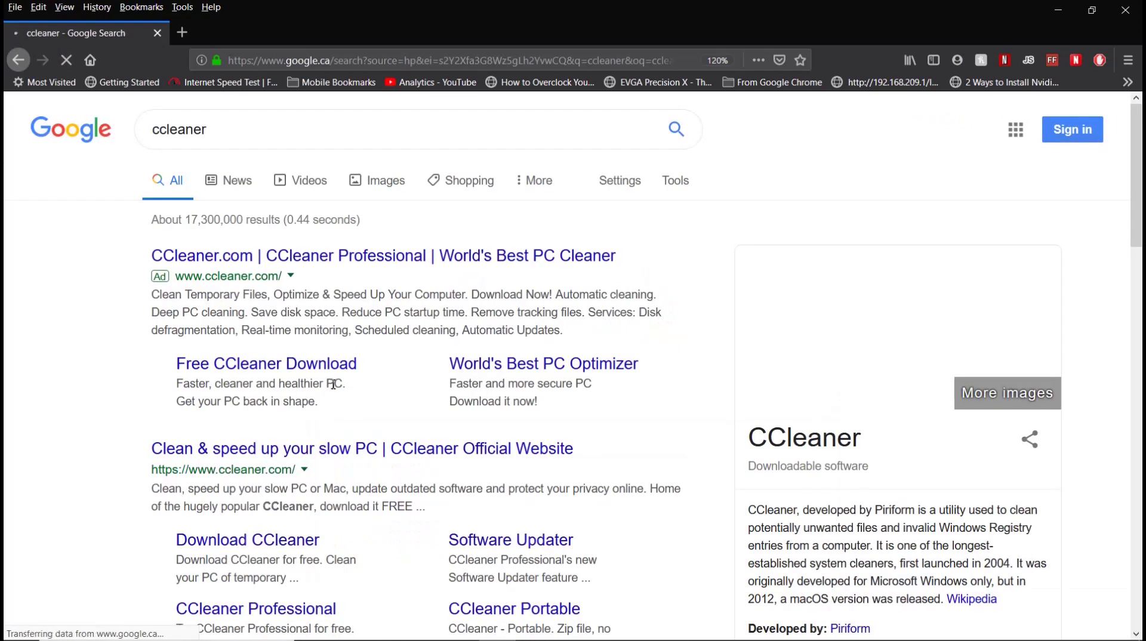
pyautogui.scroll(-4, 22, 299)
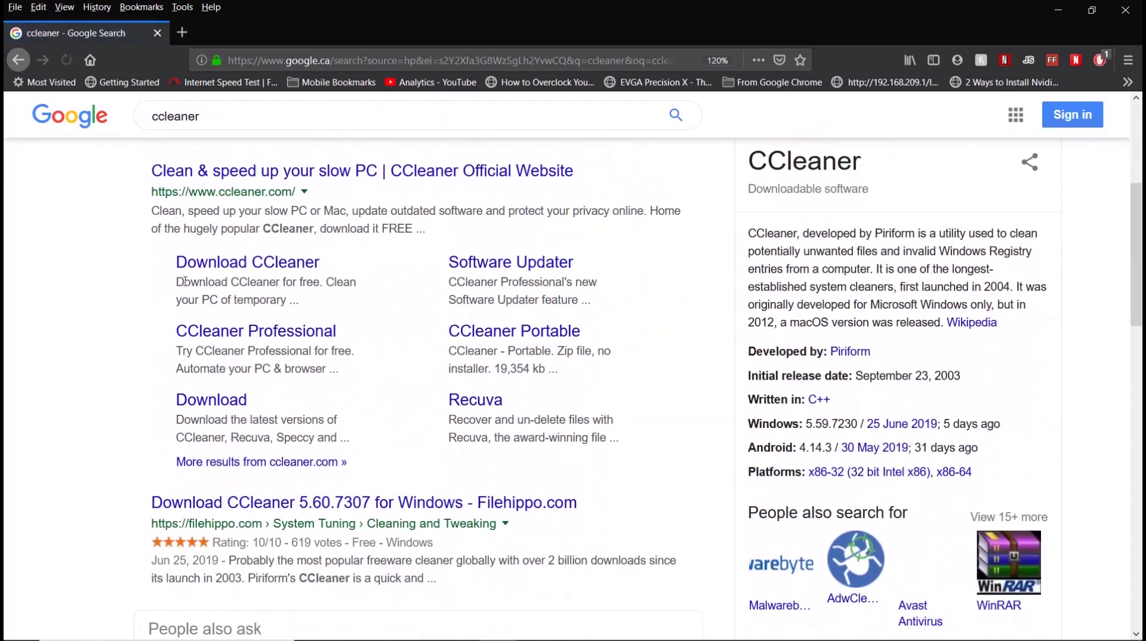
# - Download the FREE edition of CCleaner from the official site's plans table
pyautogui.click(215, 264)
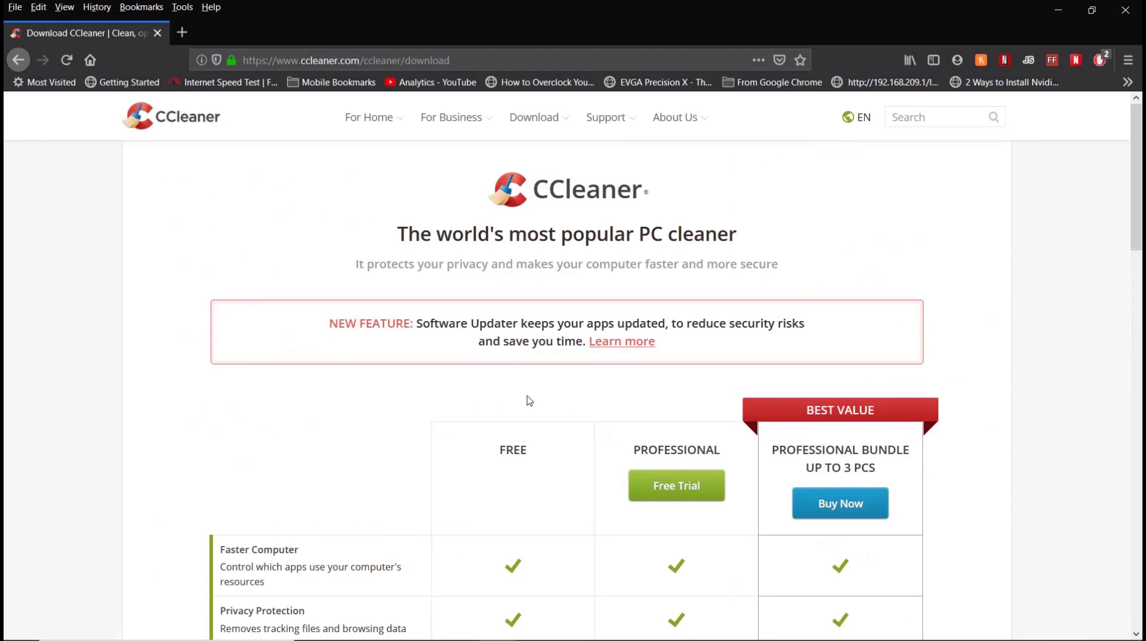
pyautogui.scroll(-4, 527, 396)
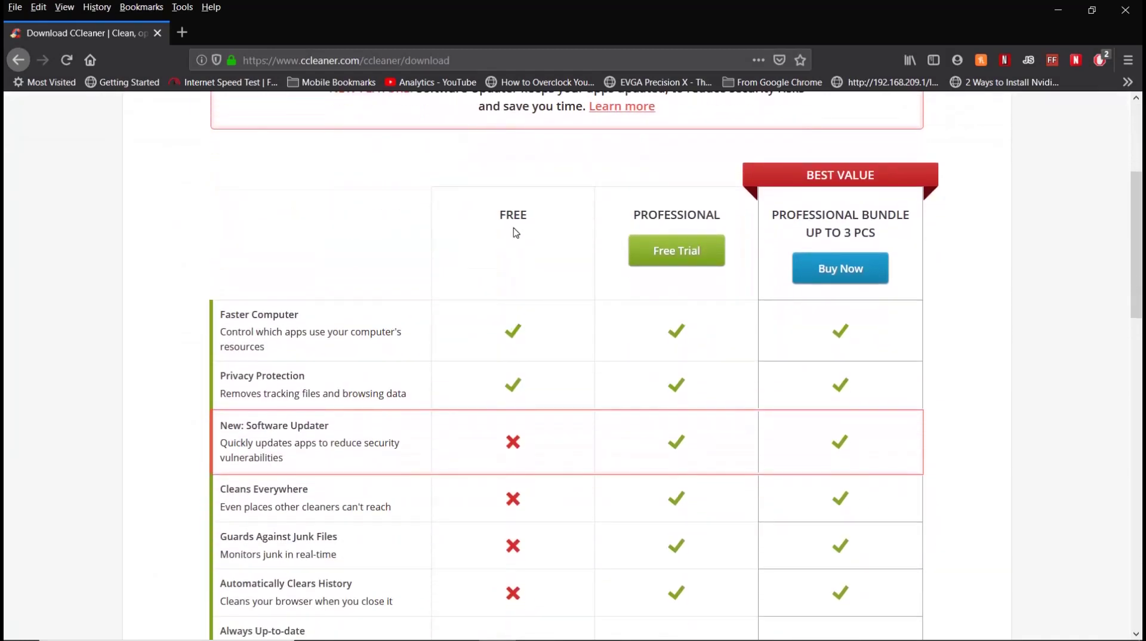
pyautogui.scroll(-6, 514, 233)
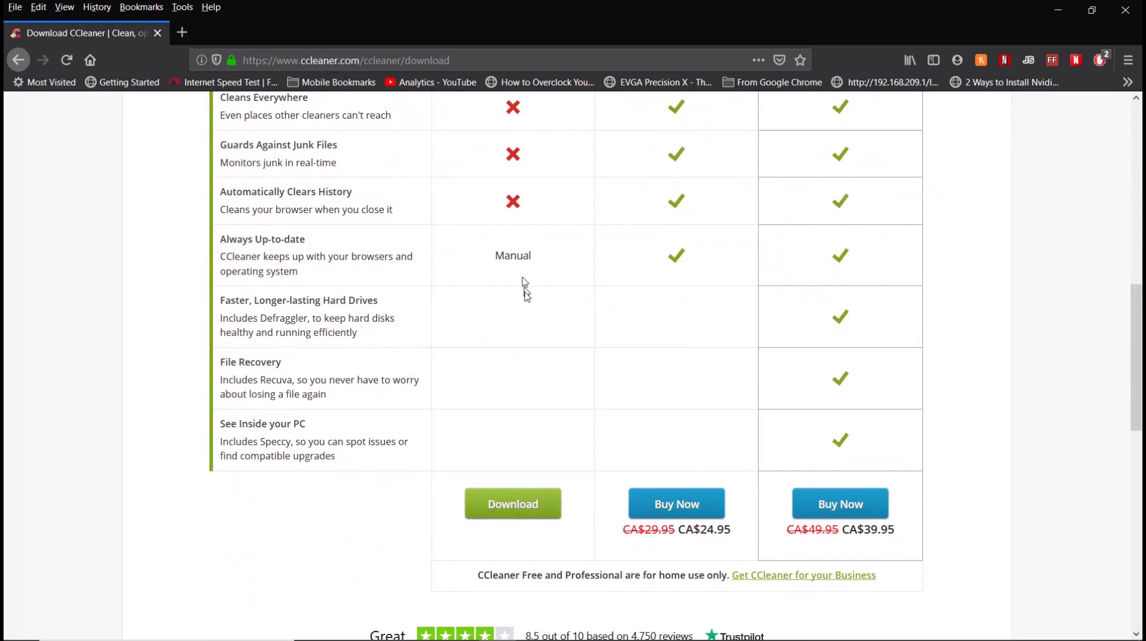
pyautogui.click(516, 514)
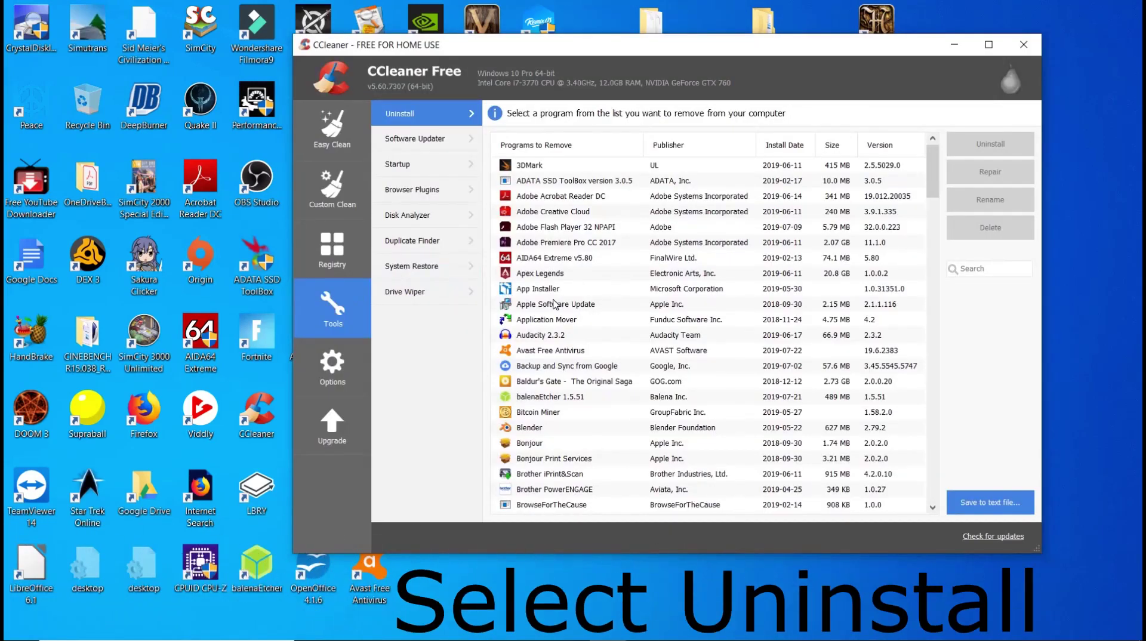
# - Select Kodi in CCleaner's Uninstall list and run its uninstaller, leaving the profile checkbox unticked
pyautogui.scroll(-2, 558, 437)
pyautogui.scroll(-1, 556, 437)
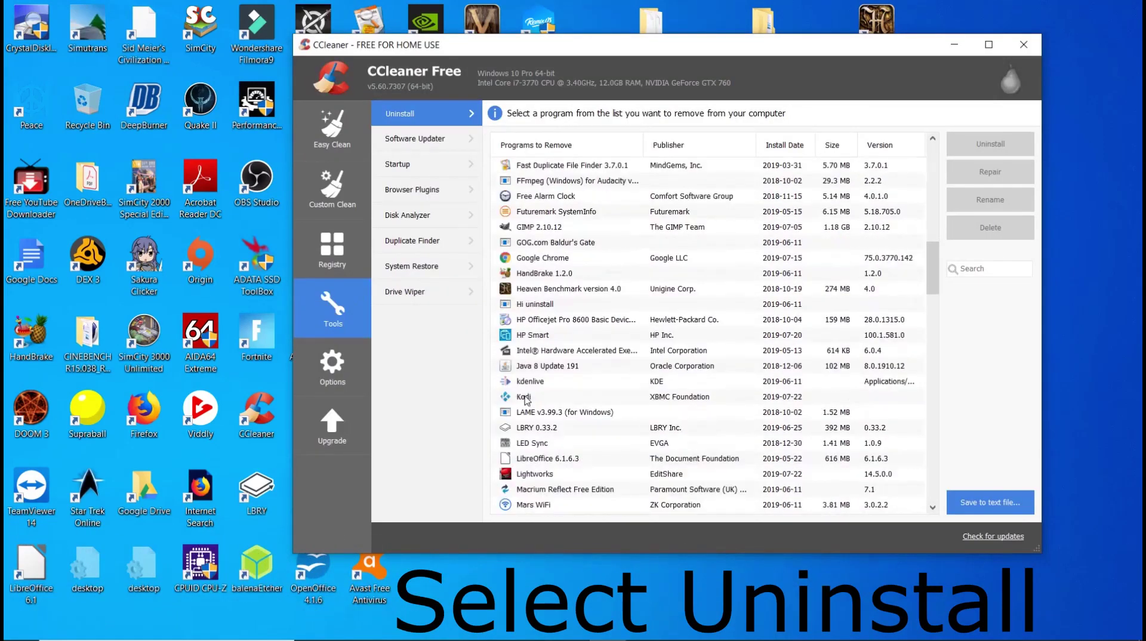
pyautogui.click(524, 398)
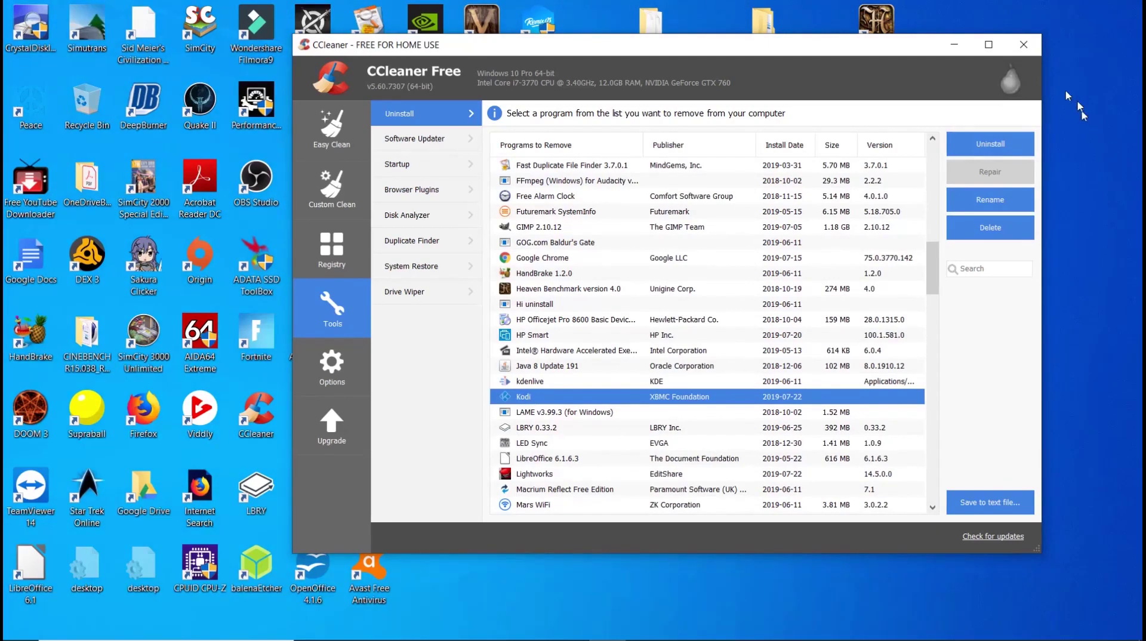
pyautogui.click(990, 147)
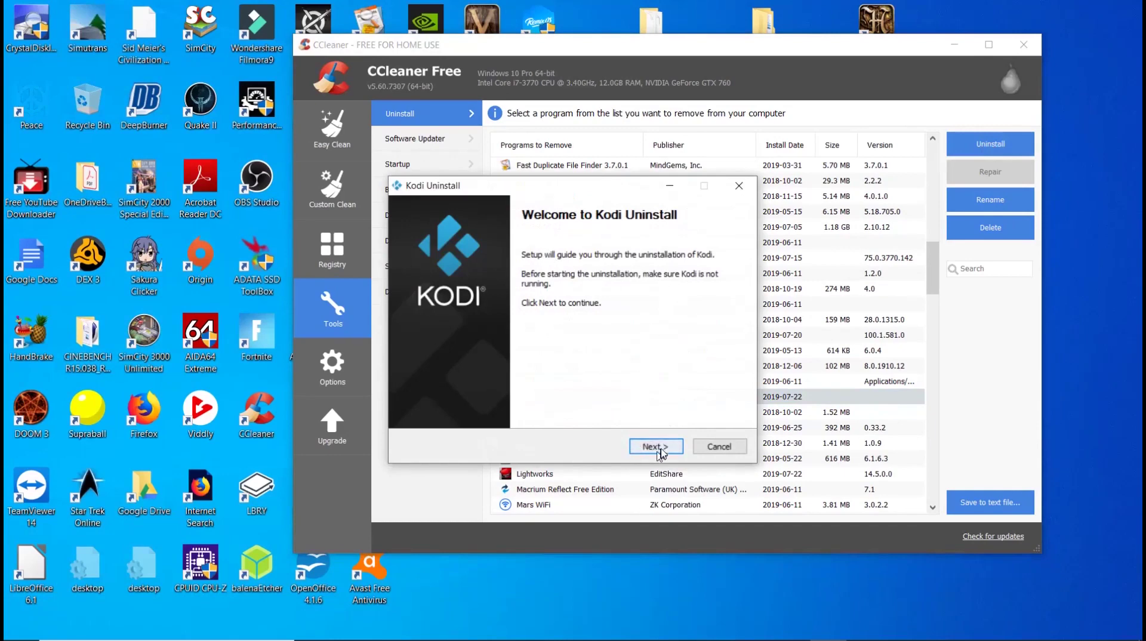
pyautogui.click(661, 449)
pyautogui.click(661, 449)
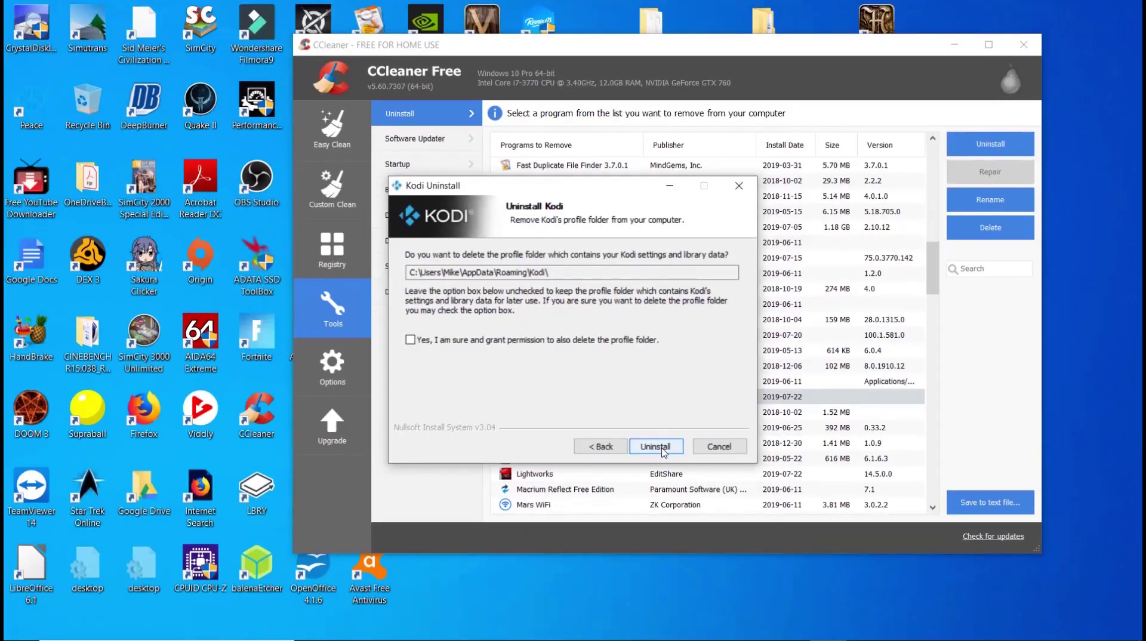
pyautogui.click(670, 465)
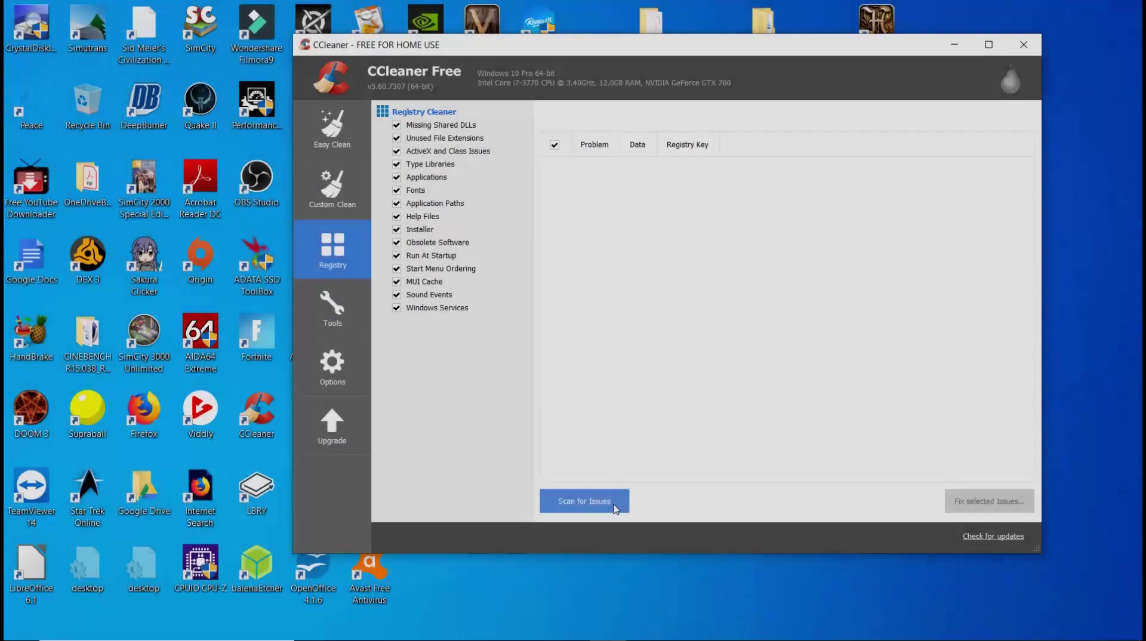
# - Scan the registry, save a backup, and fix all 14 selected issues
pyautogui.click(615, 506)
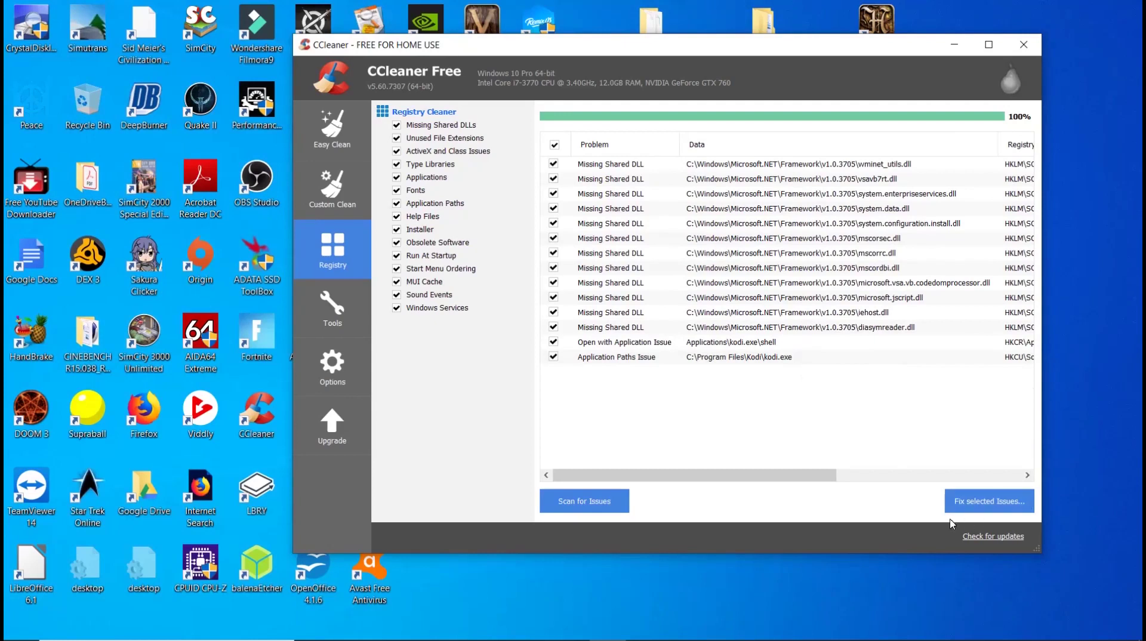
pyautogui.click(983, 502)
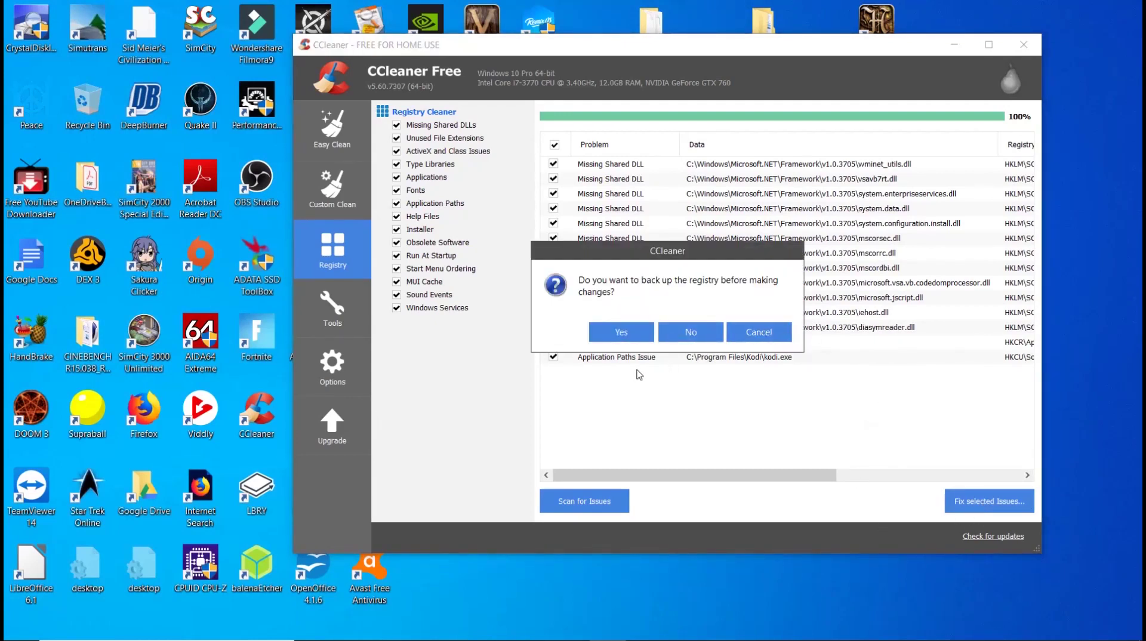
pyautogui.click(620, 333)
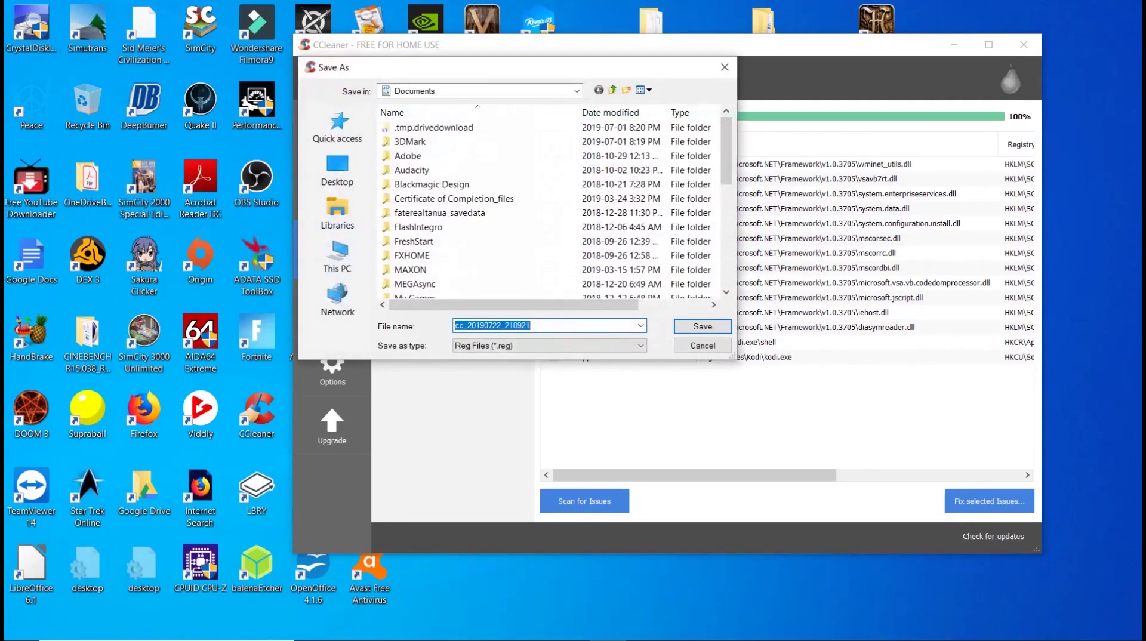
pyautogui.press('Return')
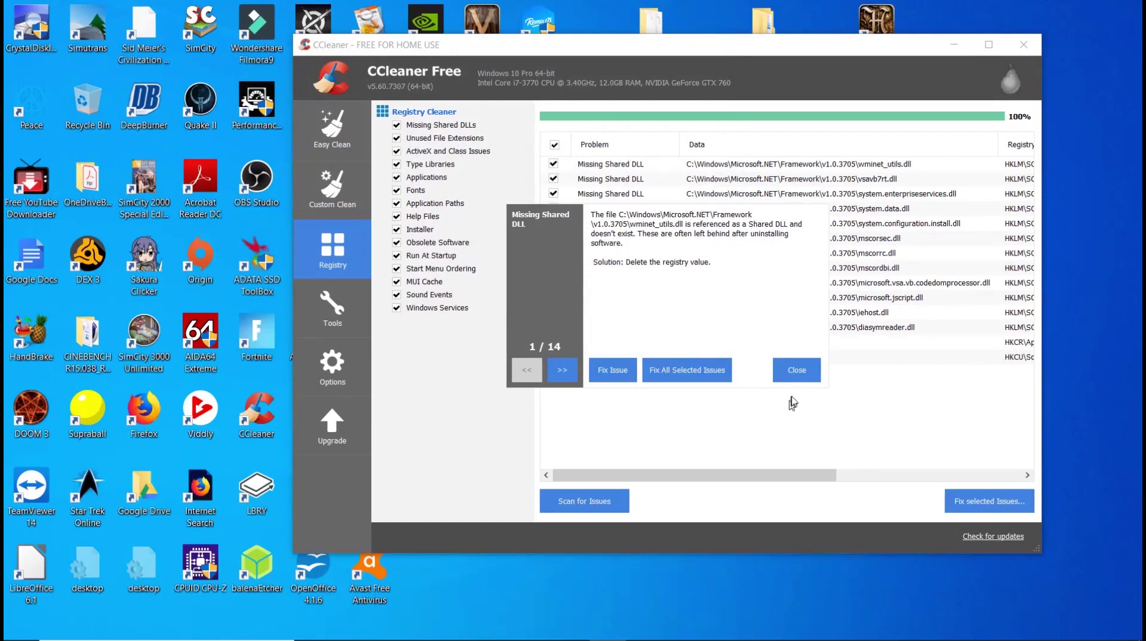
pyautogui.click(678, 370)
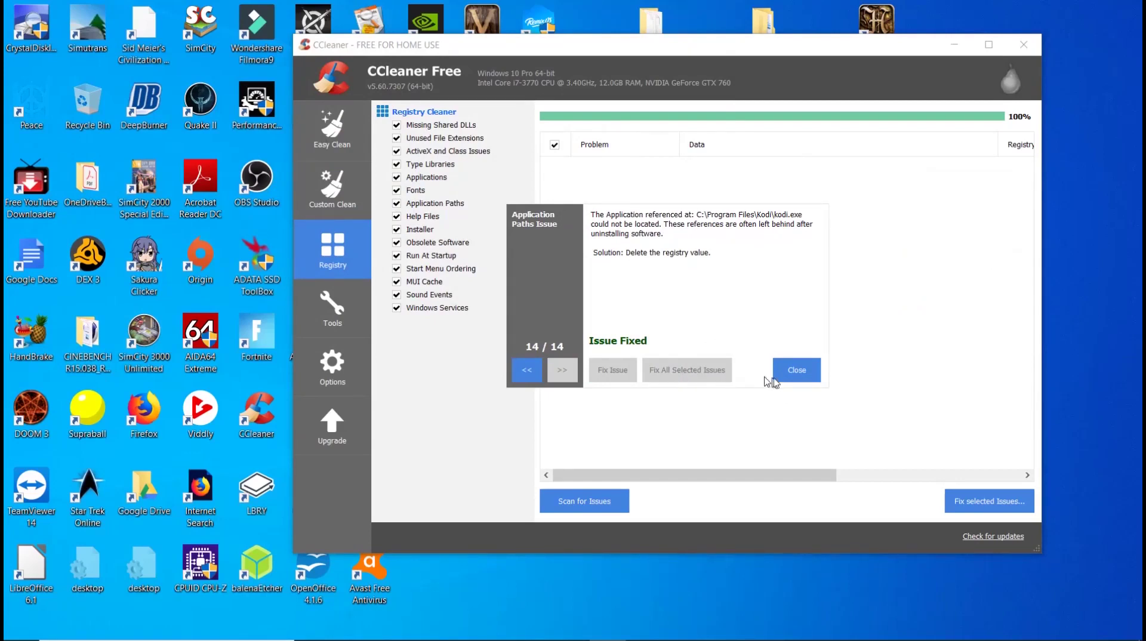
pyautogui.click(796, 371)
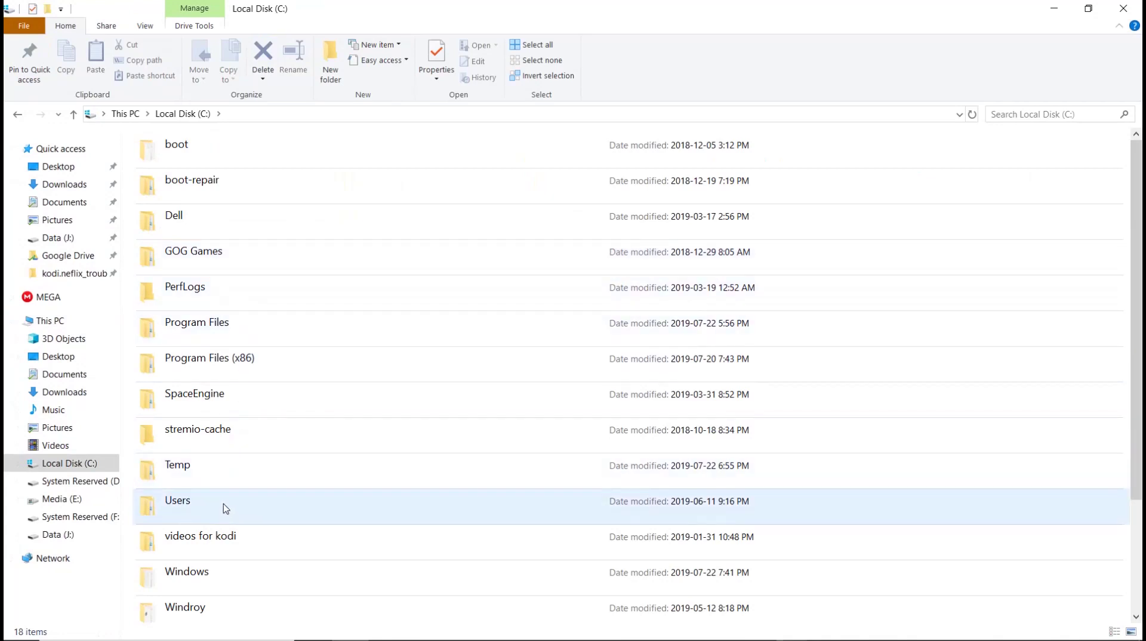
# - Open Local Disk (C:) > Users and then the personal user folder
pyautogui.doubleClick(225, 508)
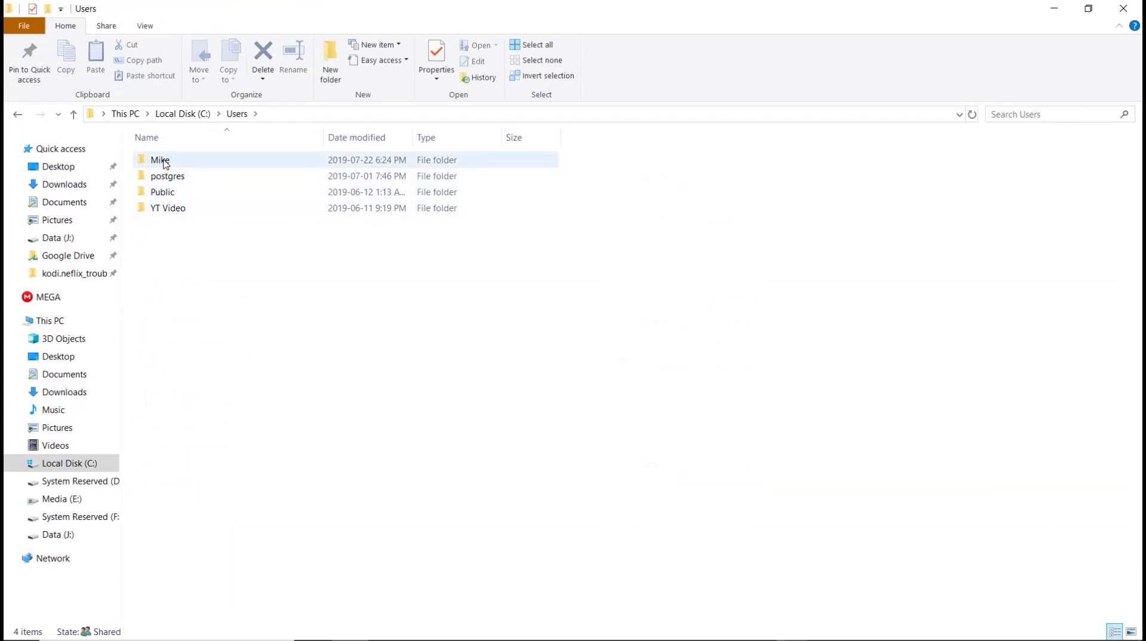
pyautogui.moveTo(171, 161)
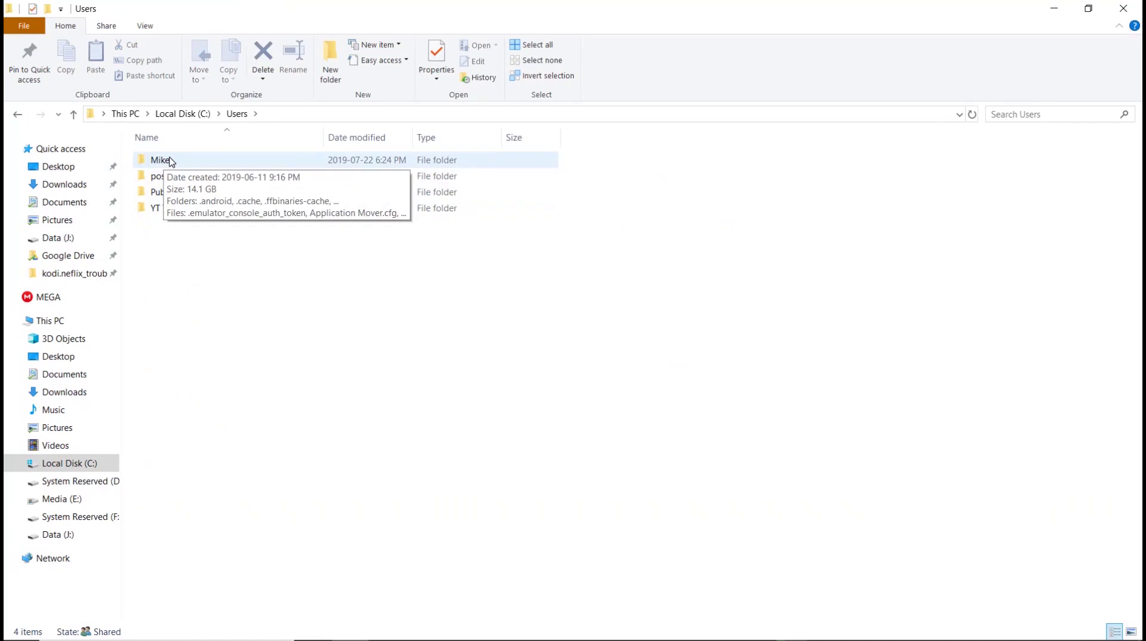
pyautogui.doubleClick(161, 160)
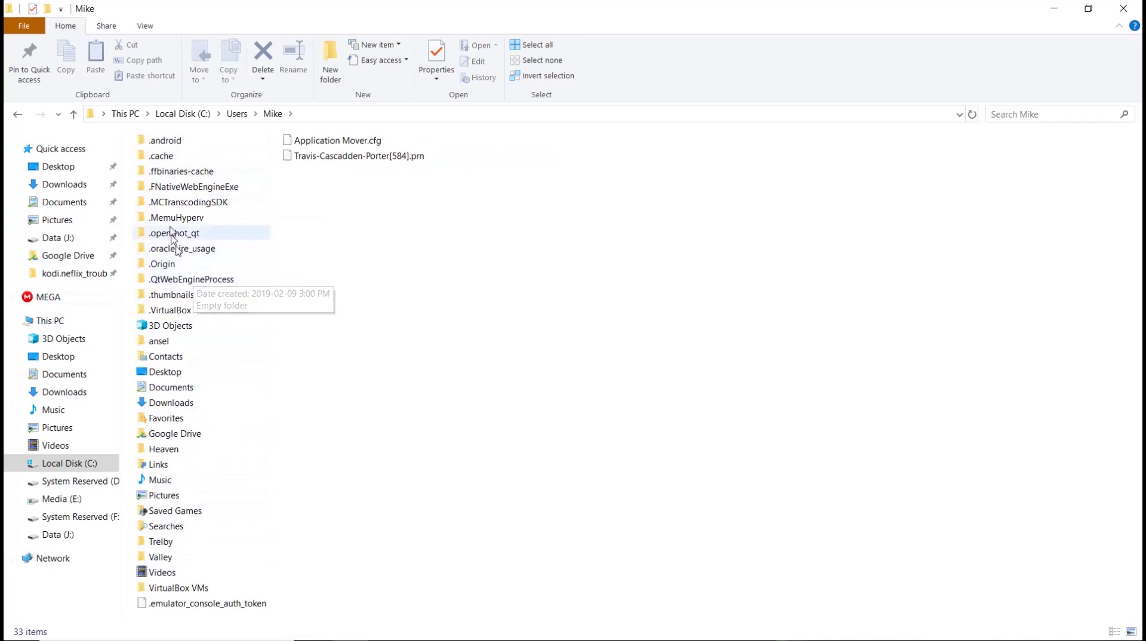
# - Tick Hidden items on the View tab so AppData shows in the user folder
pyautogui.click(145, 27)
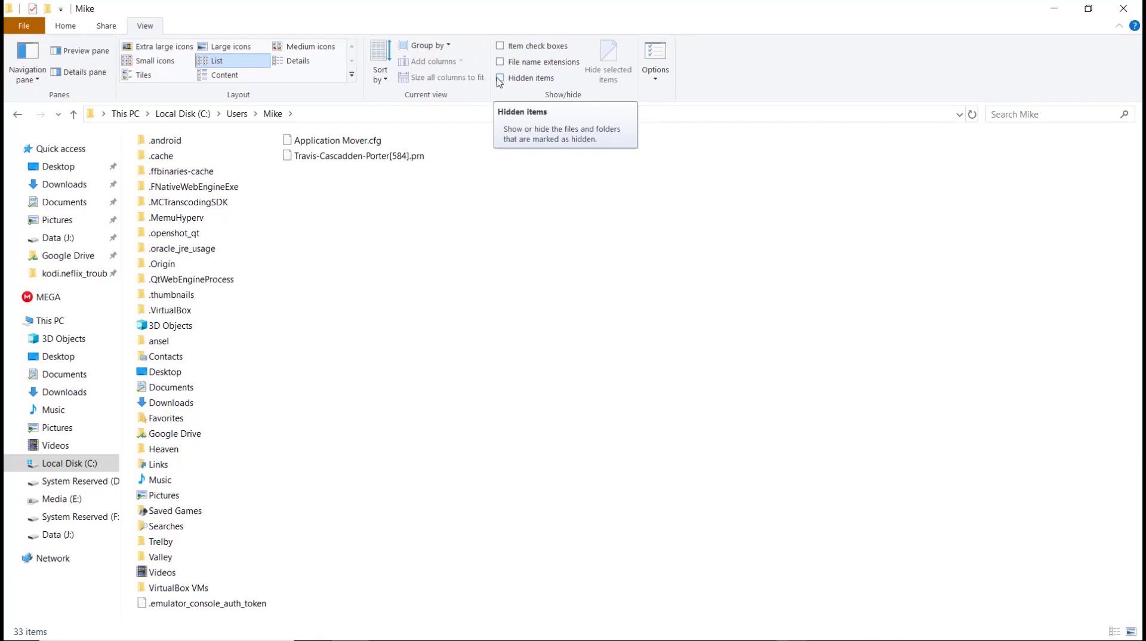
pyautogui.click(500, 78)
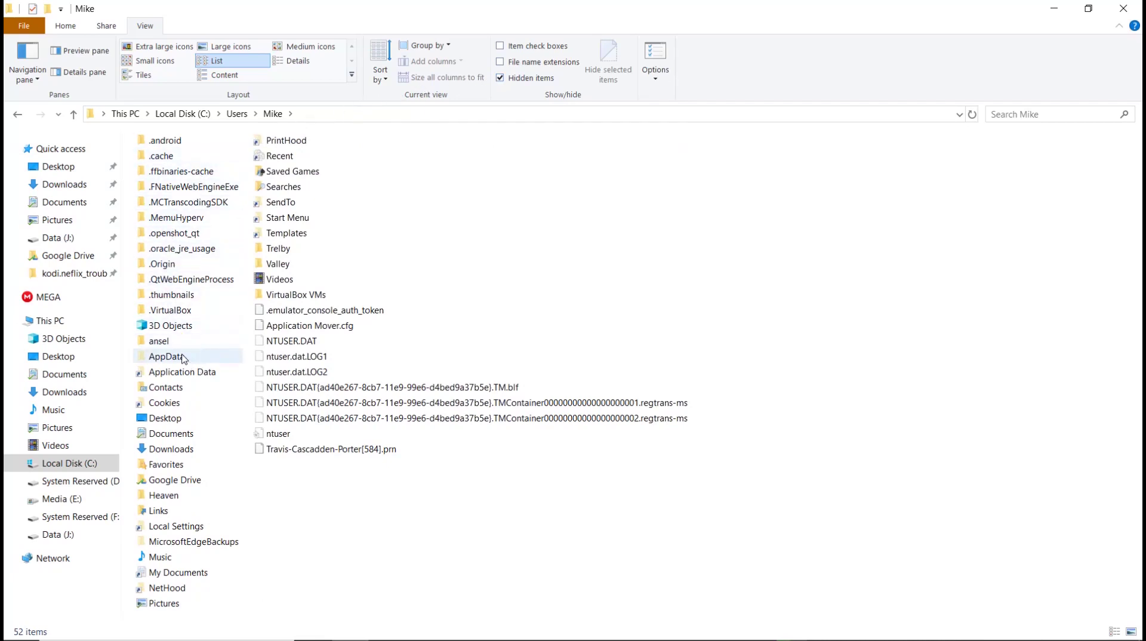
pyautogui.moveTo(185, 359)
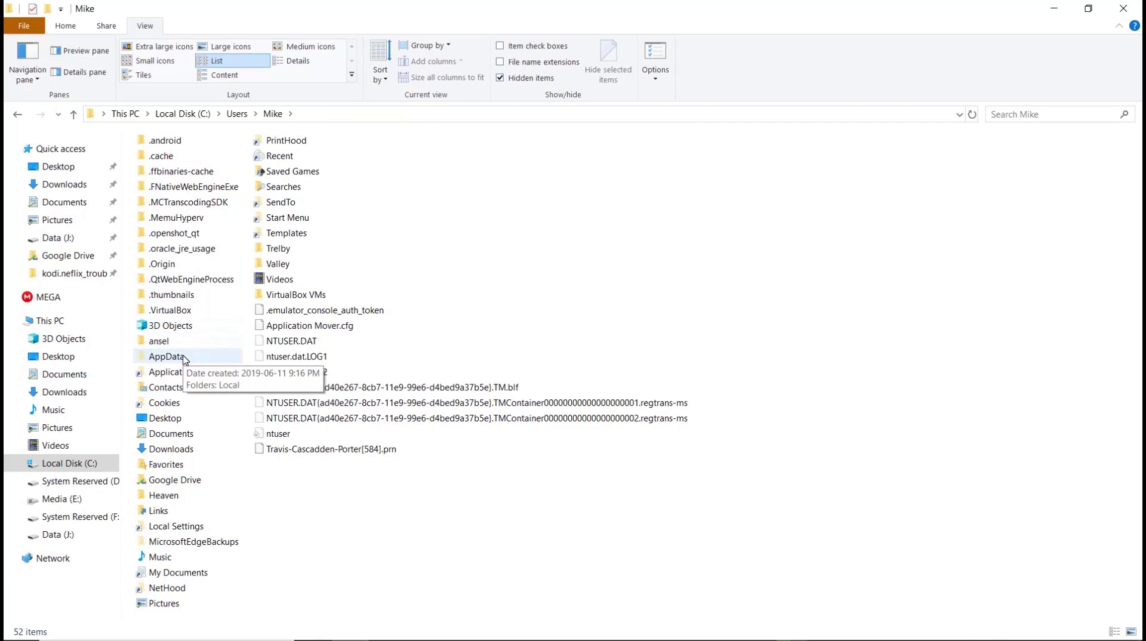
# - Go to AppData\Roaming and delete the old Kodi folder
pyautogui.doubleClick(184, 358)
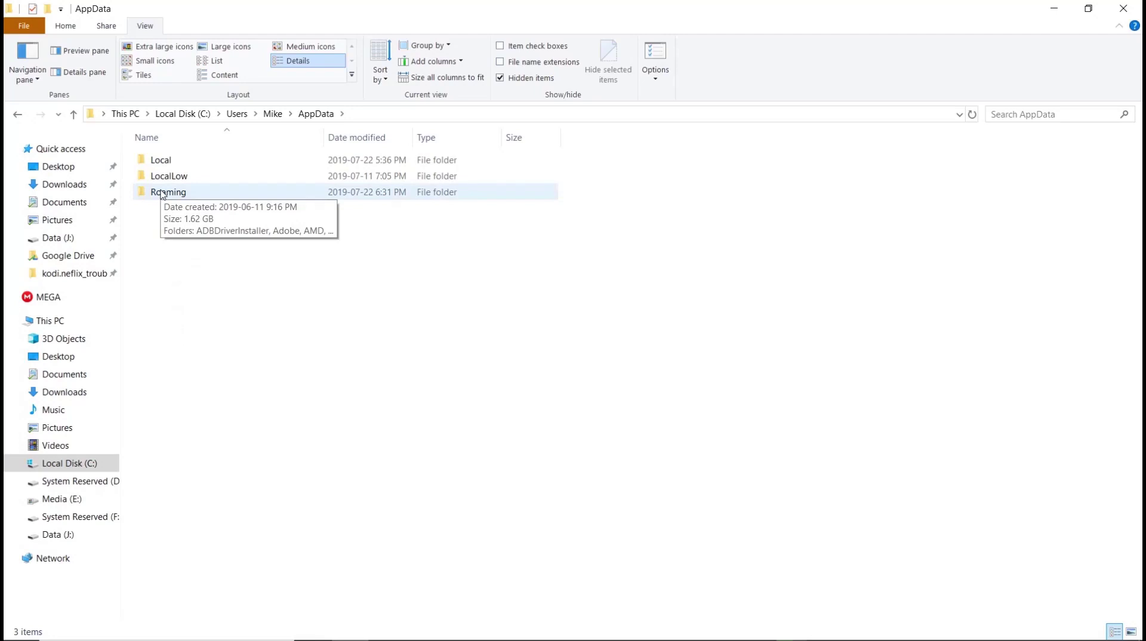
pyautogui.doubleClick(162, 193)
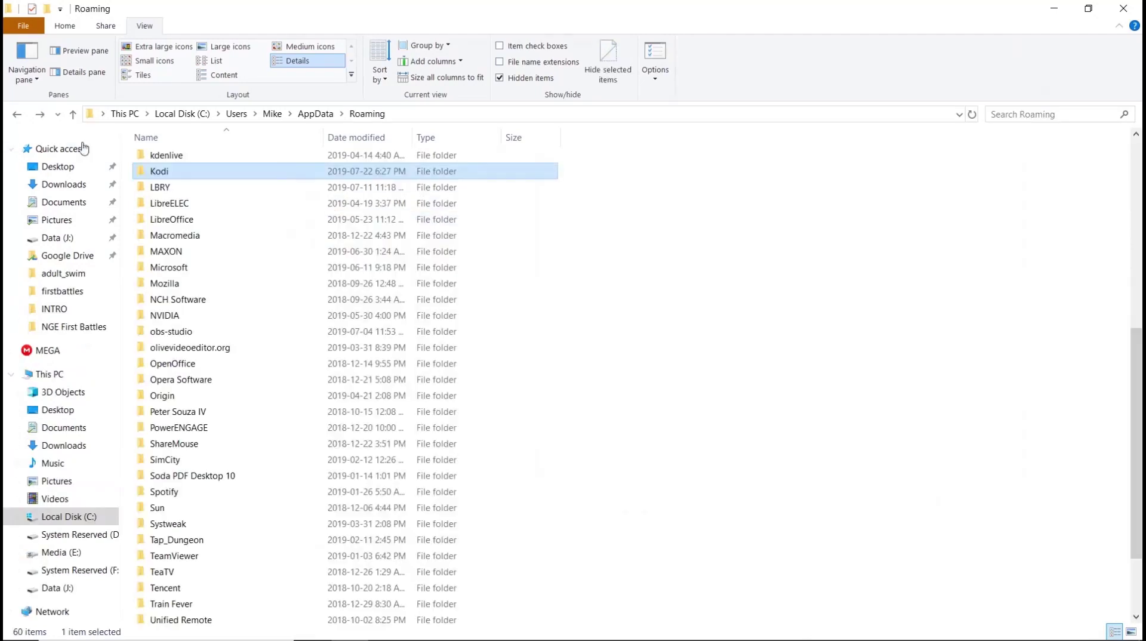
pyautogui.rightClick(148, 171)
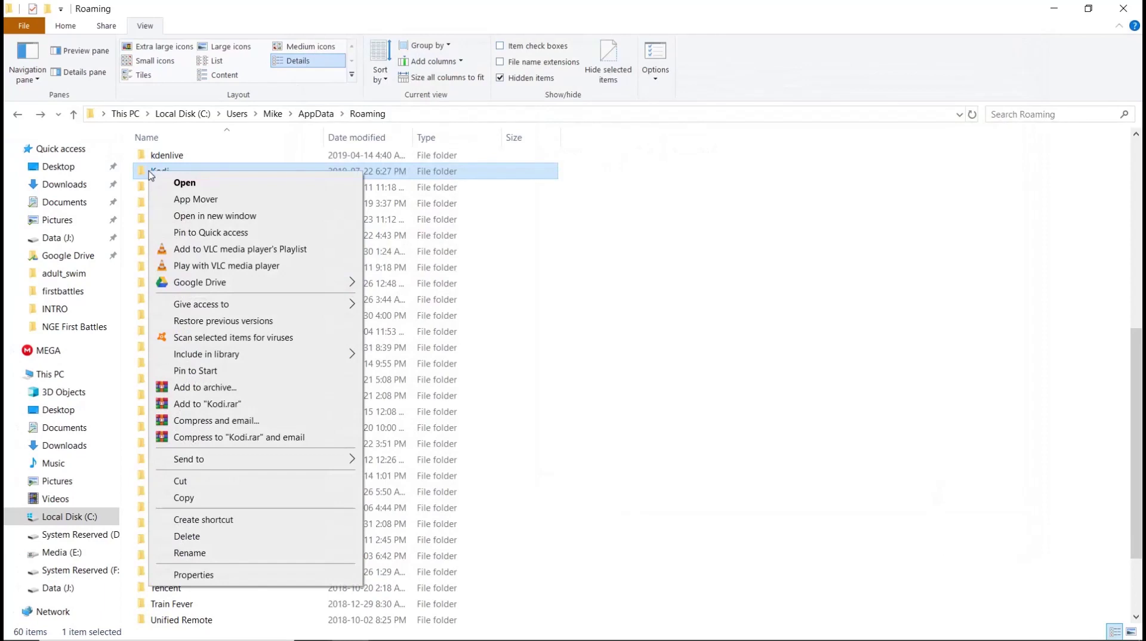
pyautogui.click(188, 536)
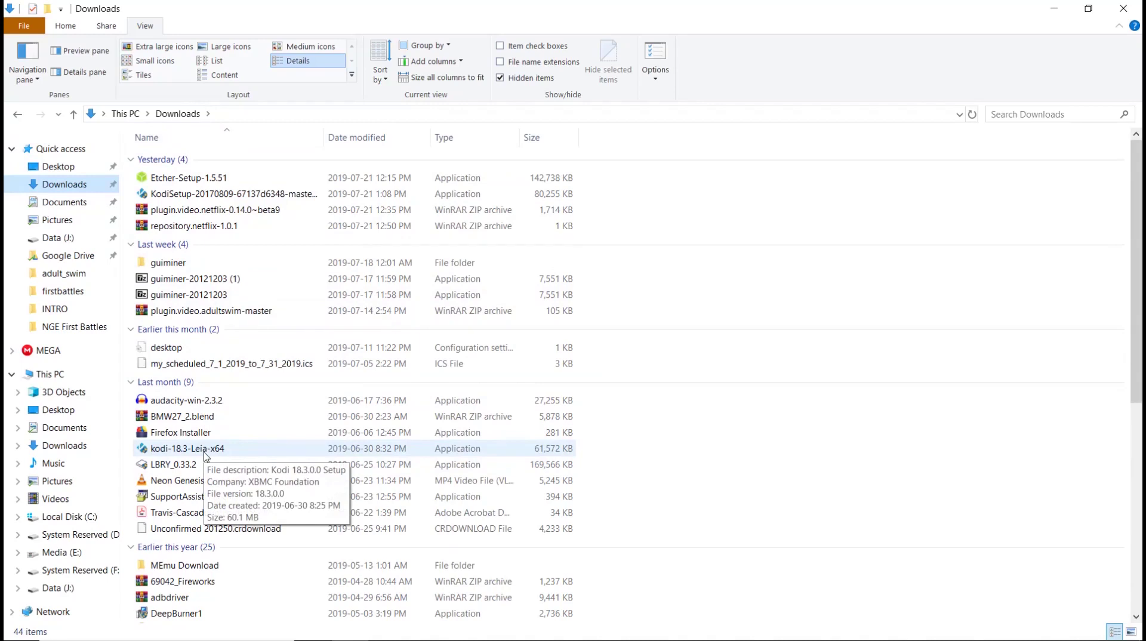
# - Install Kodi 18.3 from kodi-18.3-Leia-x64 with full components and default folders, then launch it
pyautogui.doubleClick(206, 454)
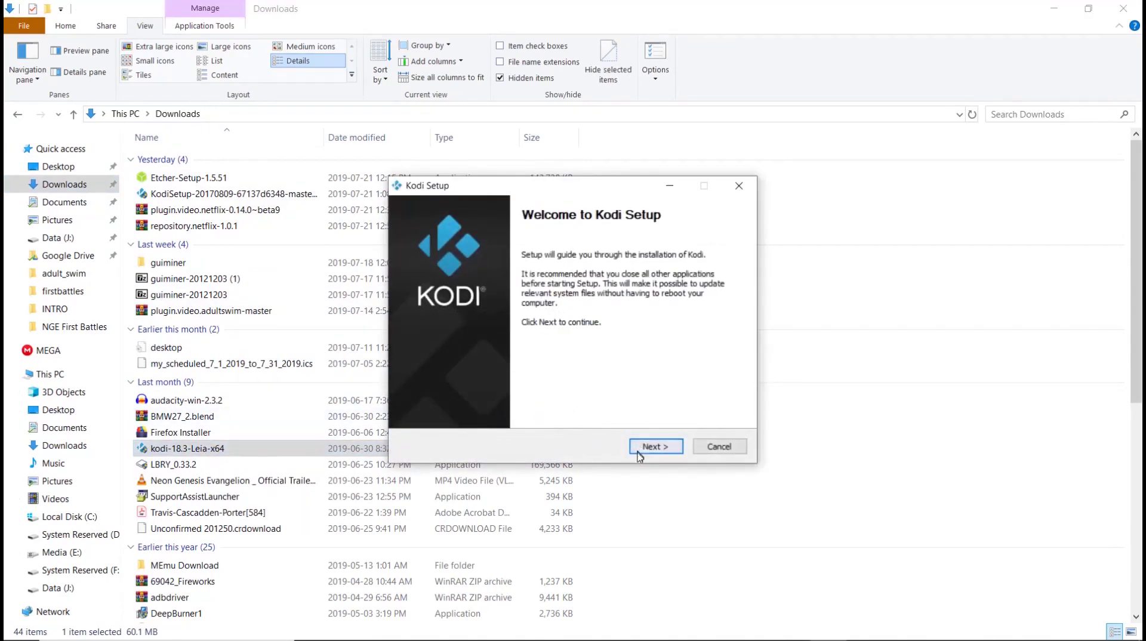
pyautogui.click(644, 451)
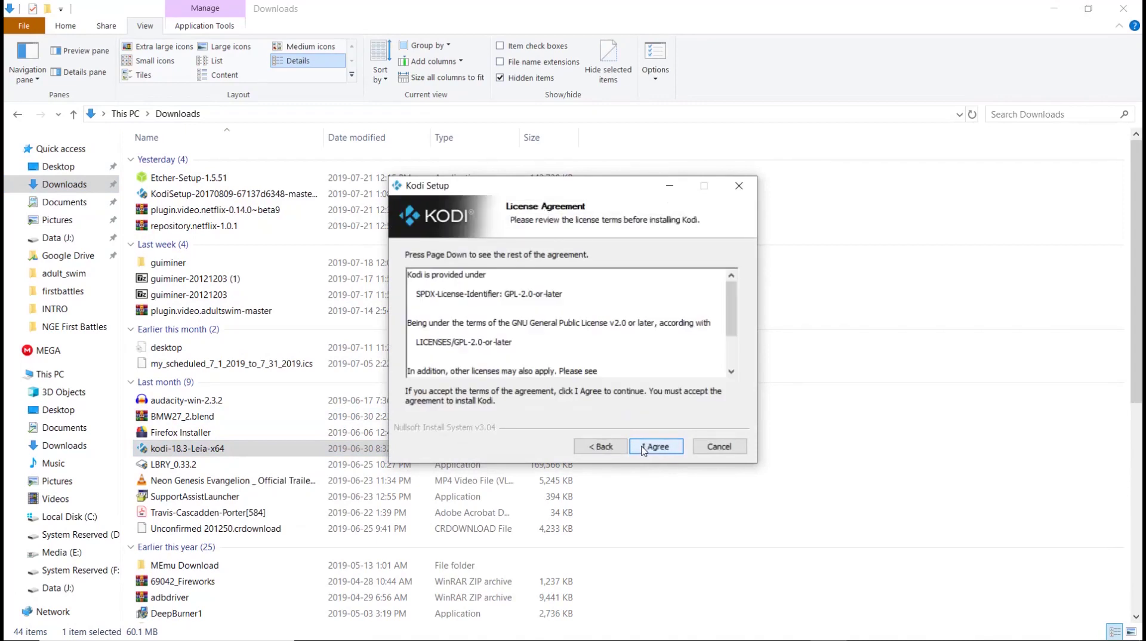
pyautogui.click(653, 448)
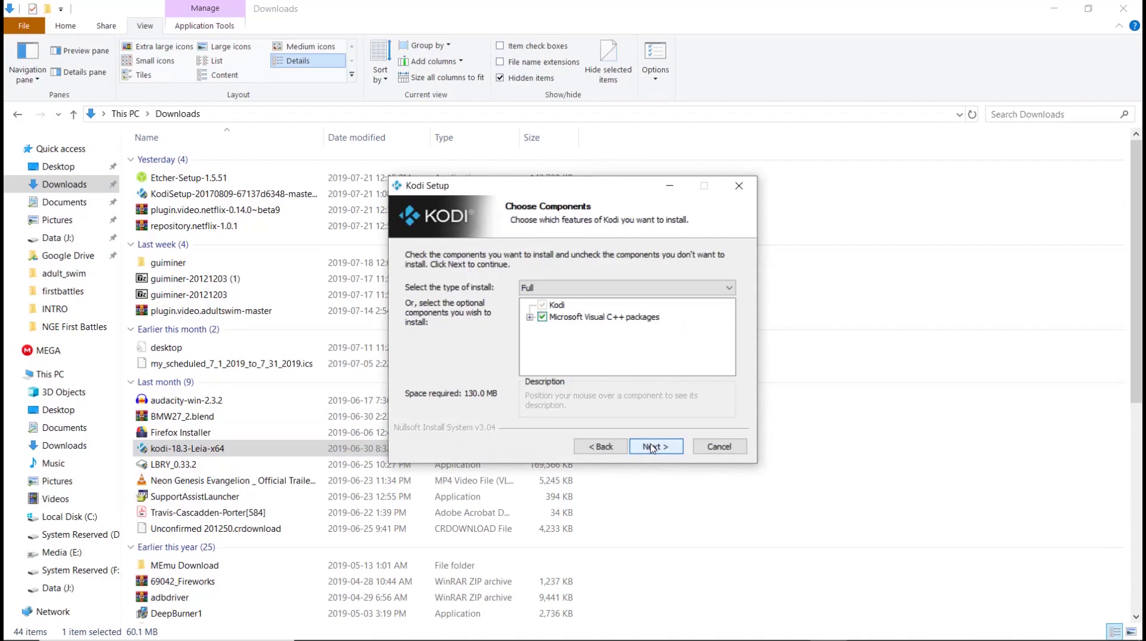
pyautogui.click(652, 448)
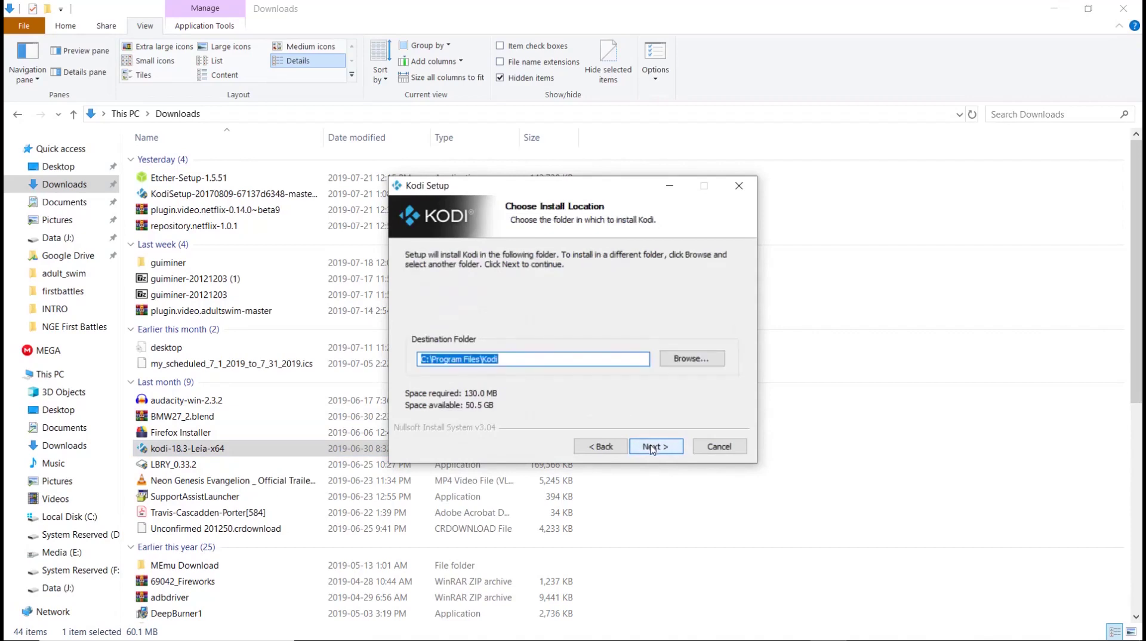
pyautogui.click(653, 448)
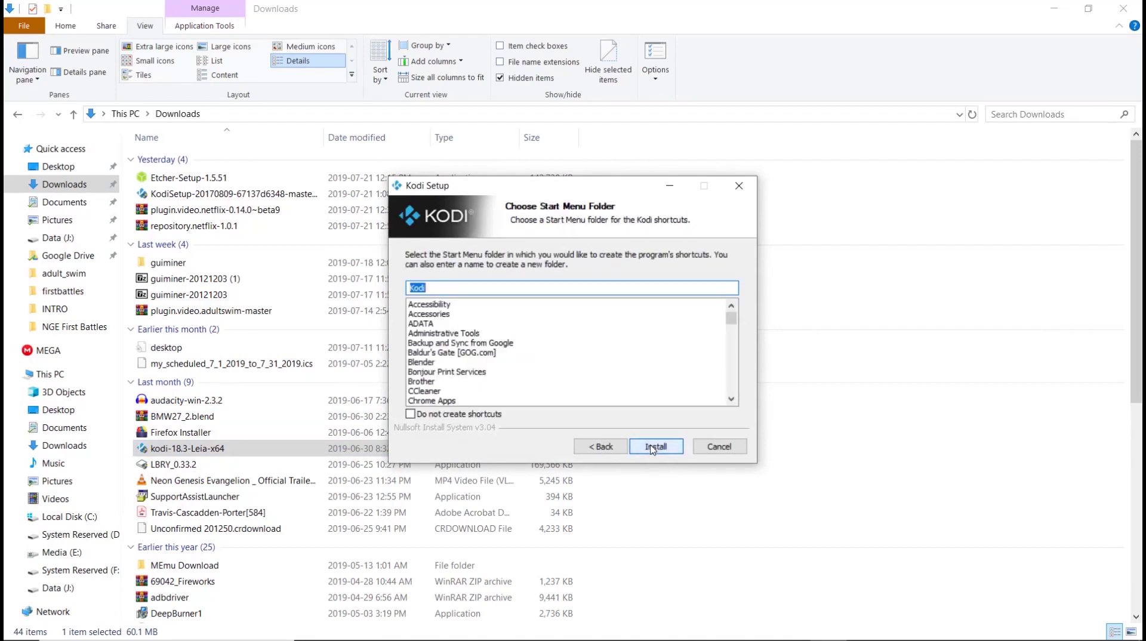
pyautogui.click(655, 447)
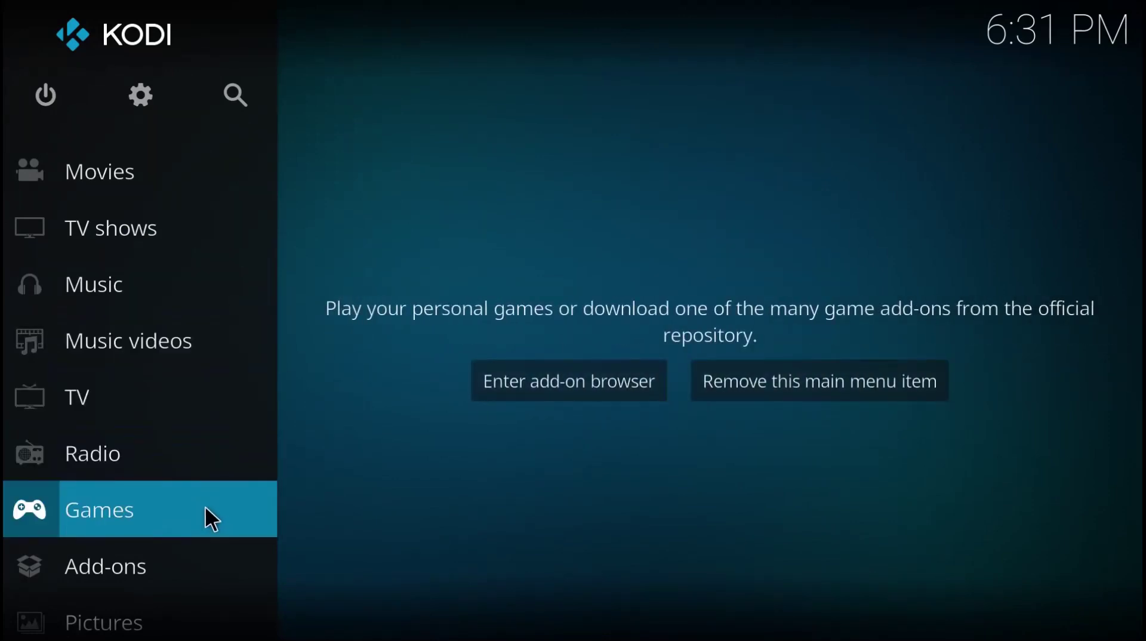
pyautogui.click(137, 91)
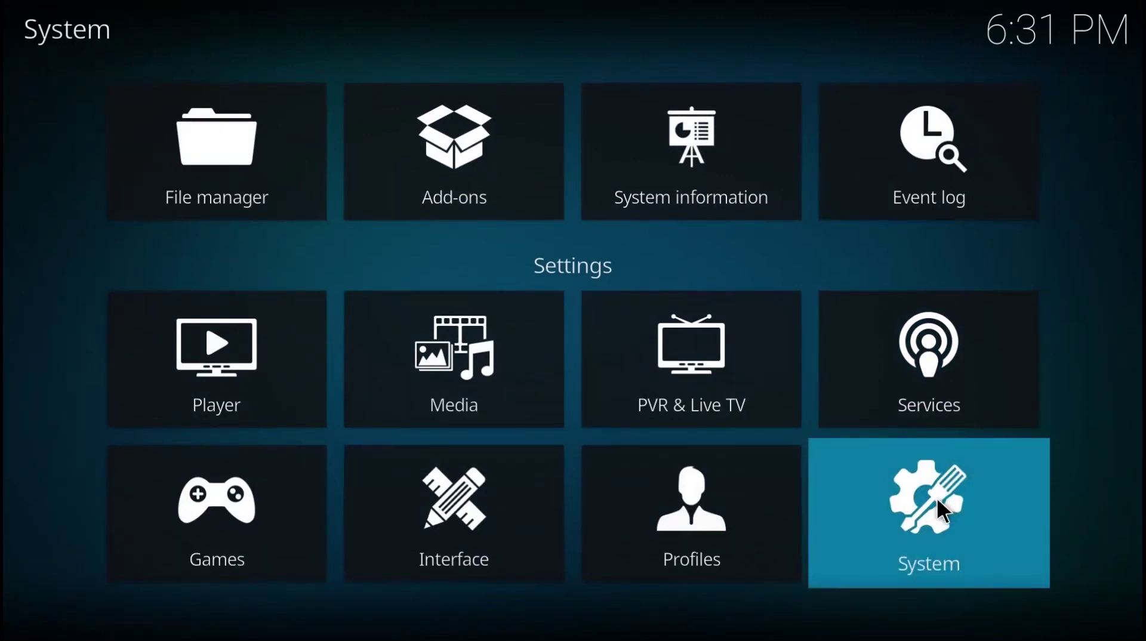
# - Turn on Unknown sources in System > Add-ons settings and accept the warning
pyautogui.click(942, 511)
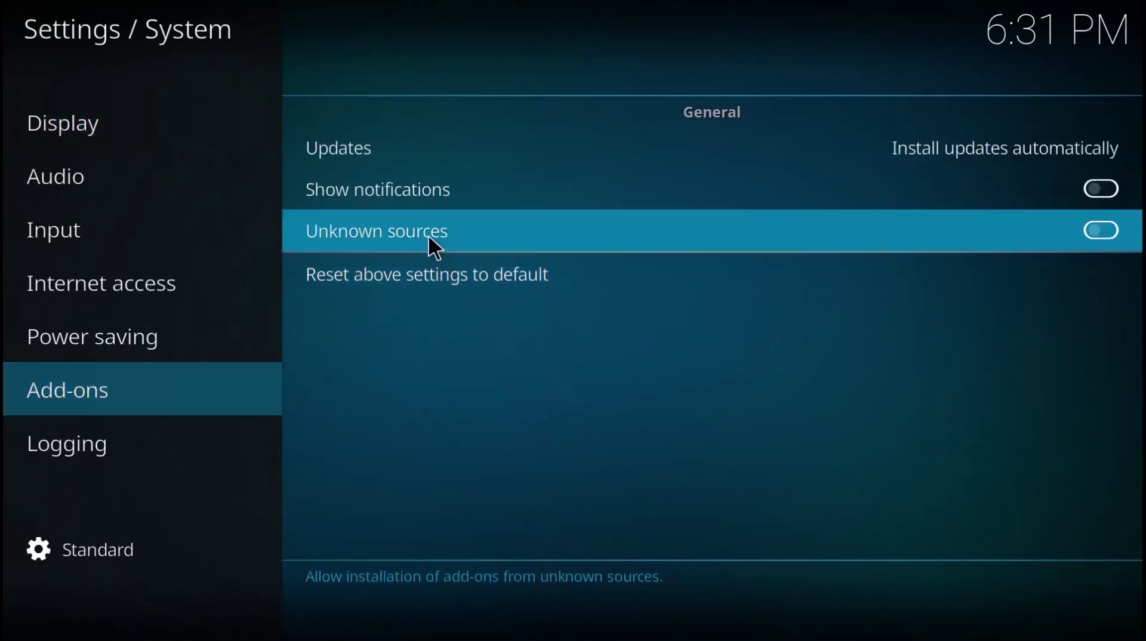
pyautogui.click(428, 234)
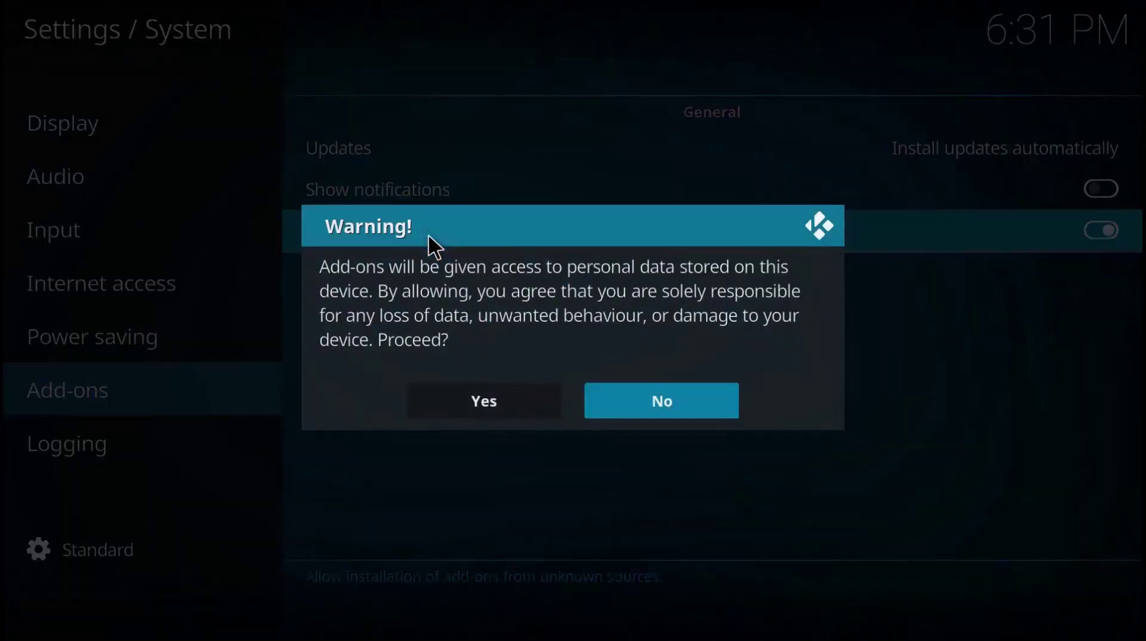
pyautogui.click(441, 398)
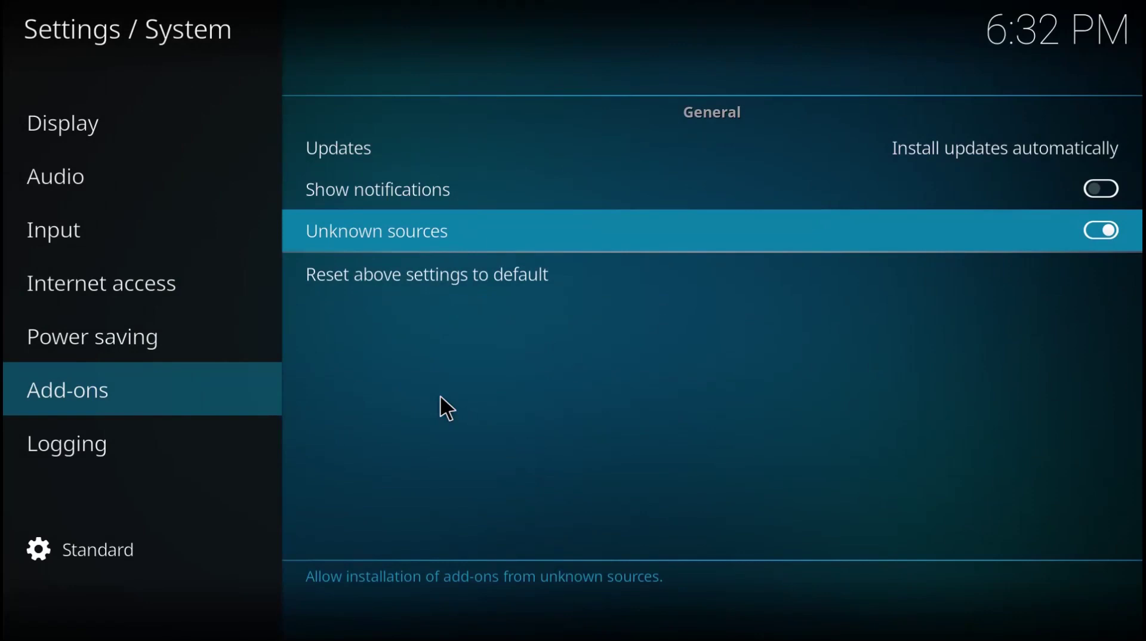
pyautogui.press('Escape')
pyautogui.press('Escape')
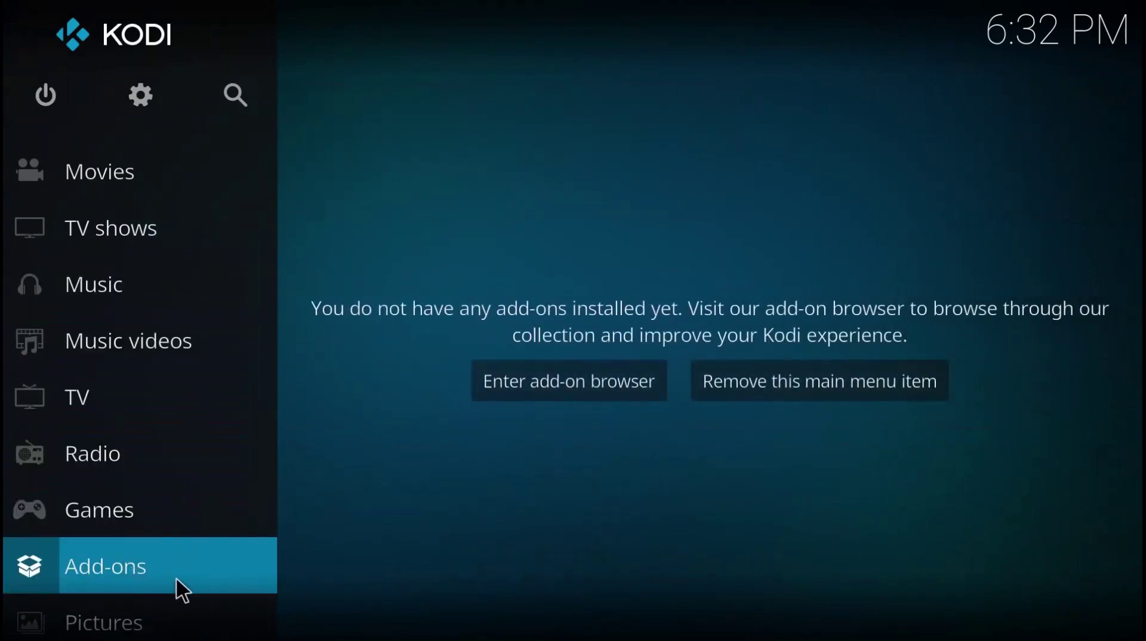
# - Apply the pending The Movie Database and Universal Artist Scraper updates with Update all
pyautogui.click(541, 387)
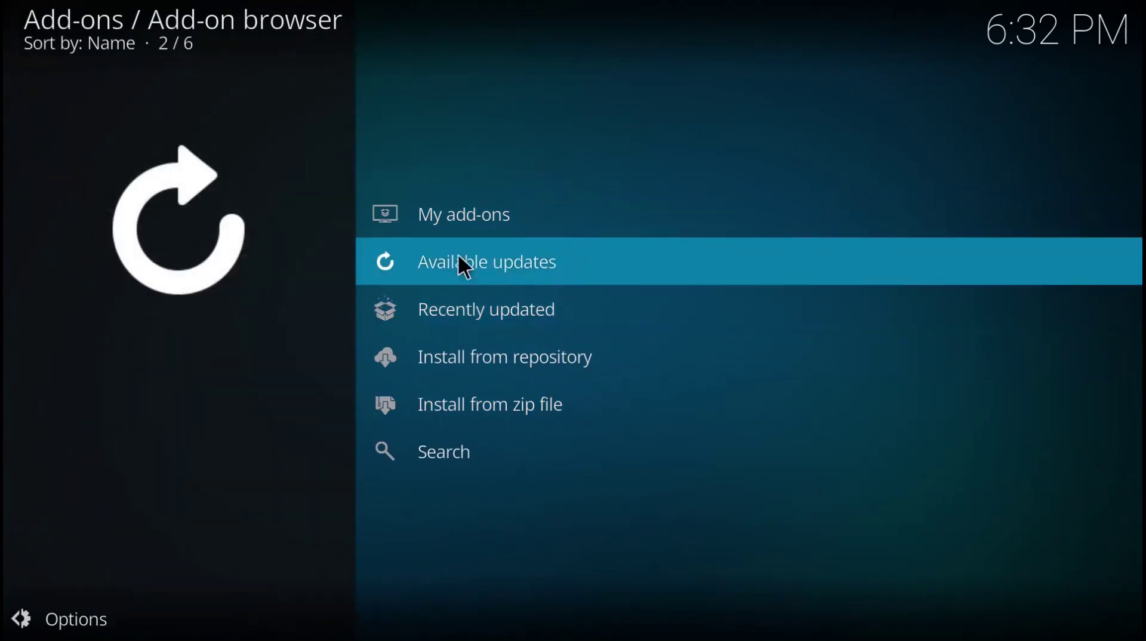
pyautogui.click(439, 264)
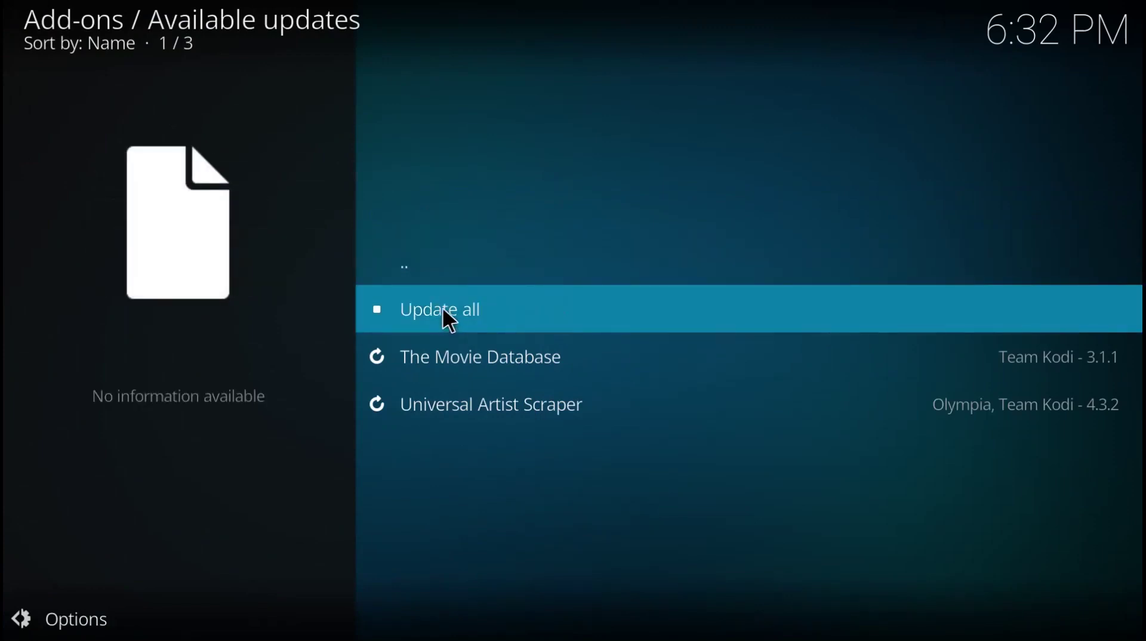
pyautogui.click(443, 309)
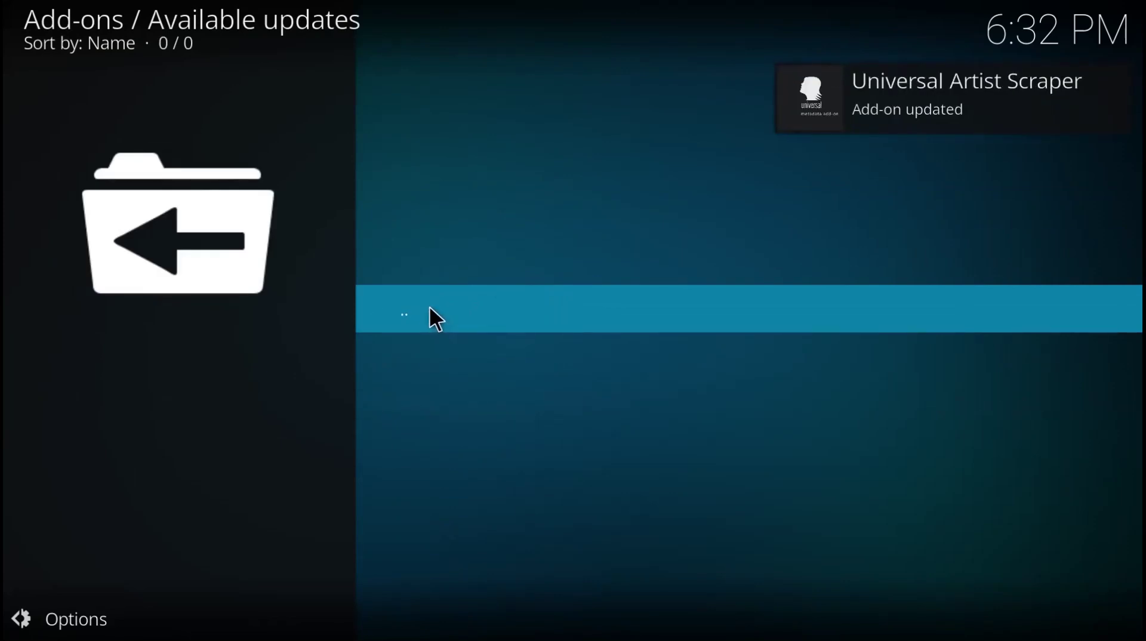
pyautogui.click(431, 309)
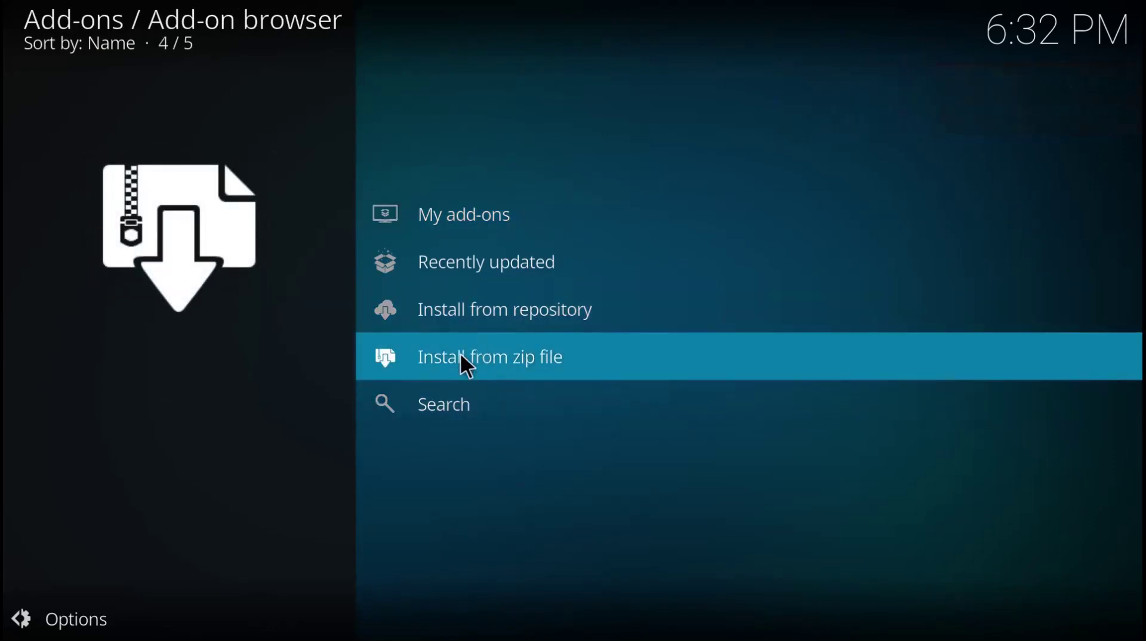
# - Install the Netflix add-on zip from the kodi_apps folder on the J: (Data) drive
pyautogui.click(460, 355)
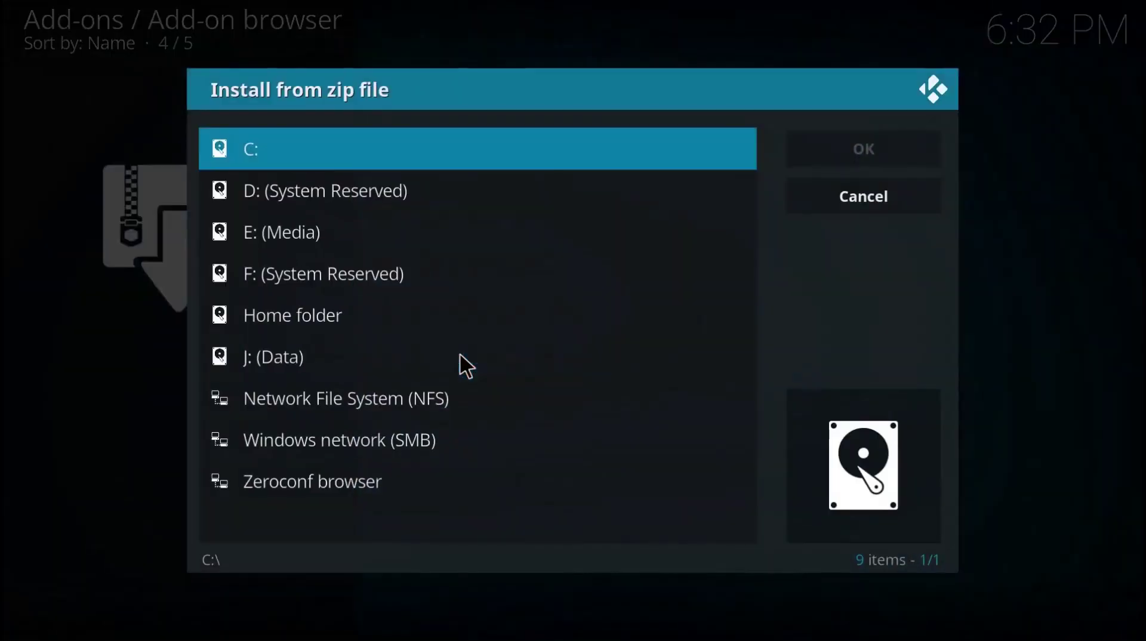
pyautogui.click(328, 344)
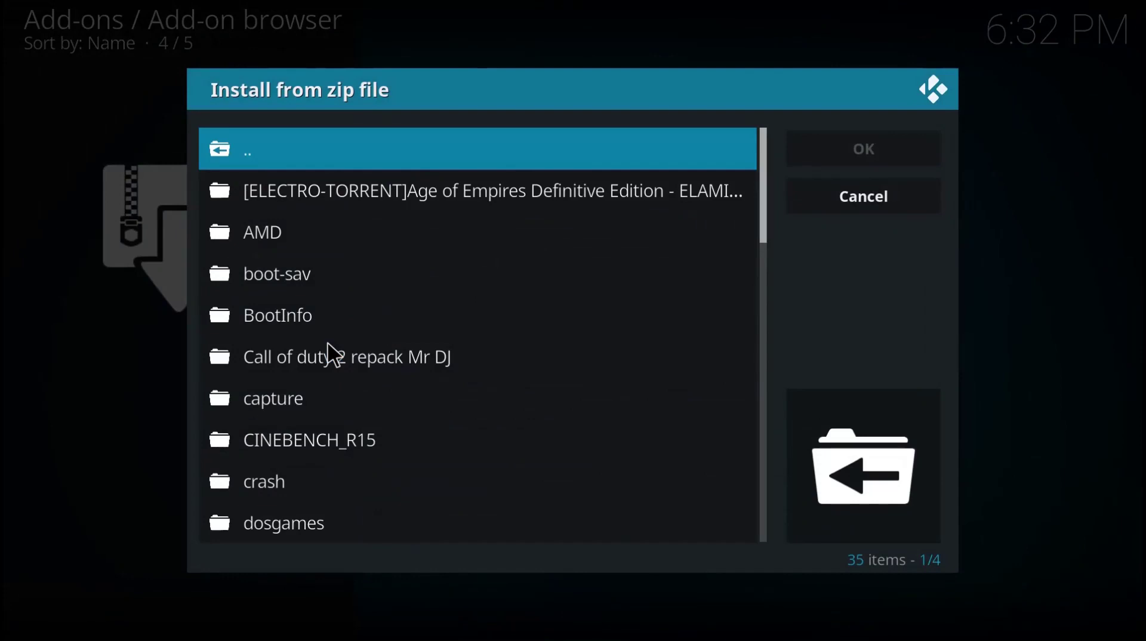
pyautogui.scroll(-5, 333, 354)
pyautogui.scroll(-10, 333, 354)
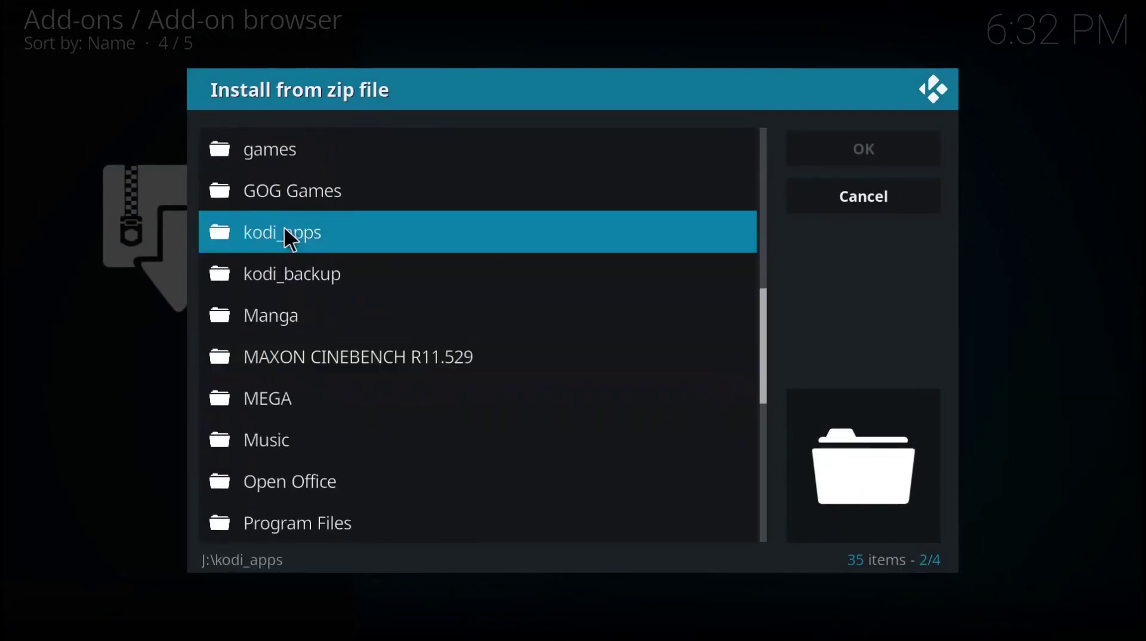
pyautogui.click(285, 233)
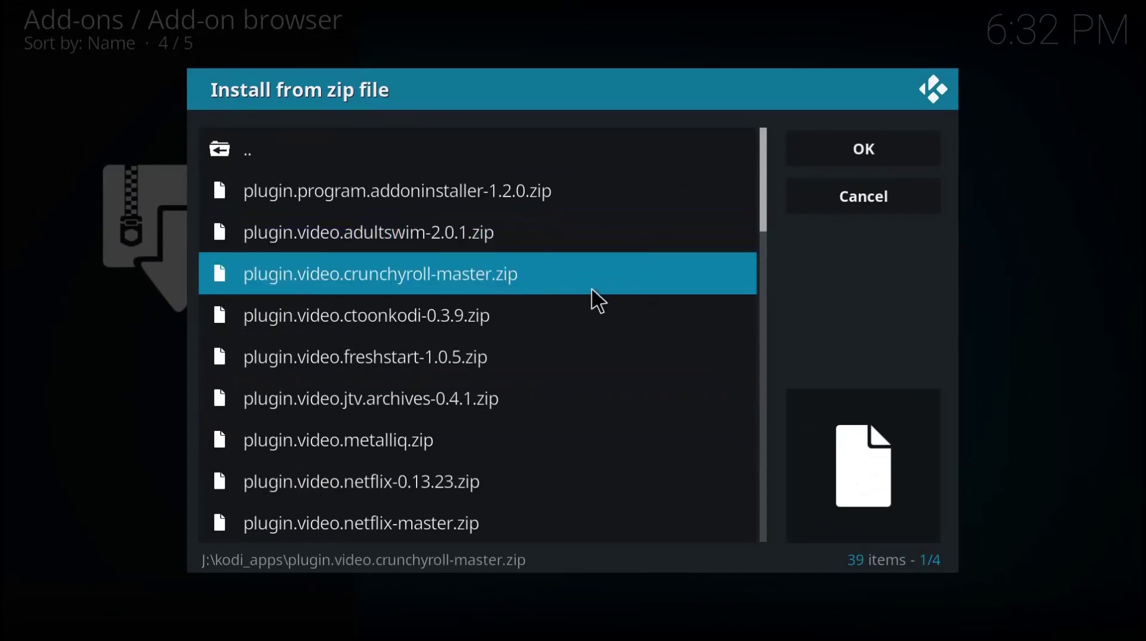
pyautogui.scroll(-4, 600, 298)
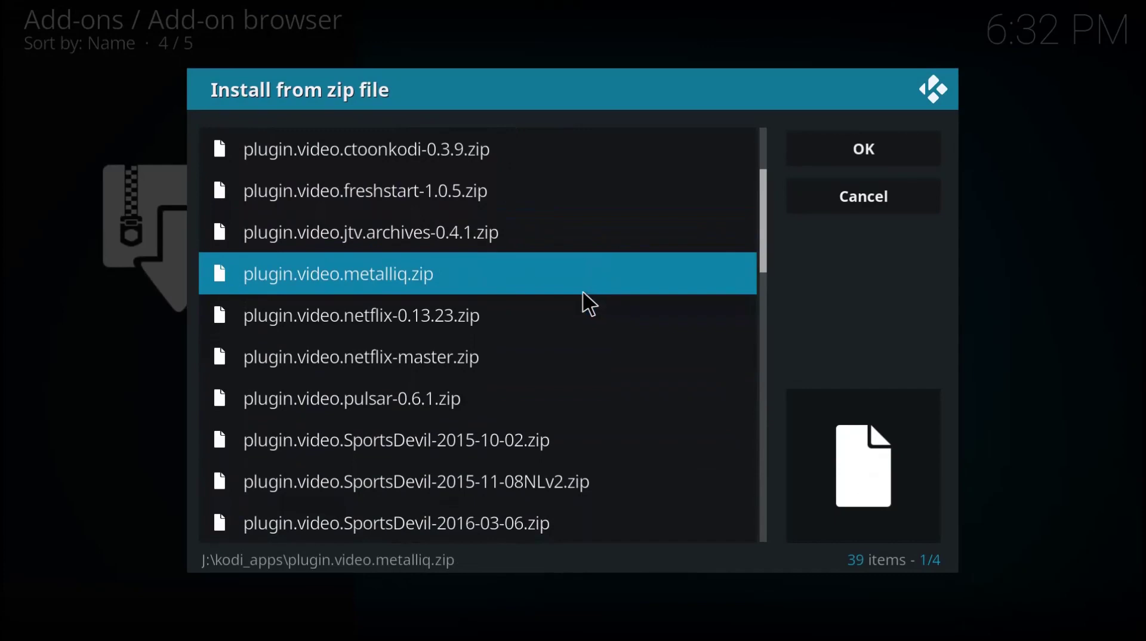
pyautogui.click(345, 357)
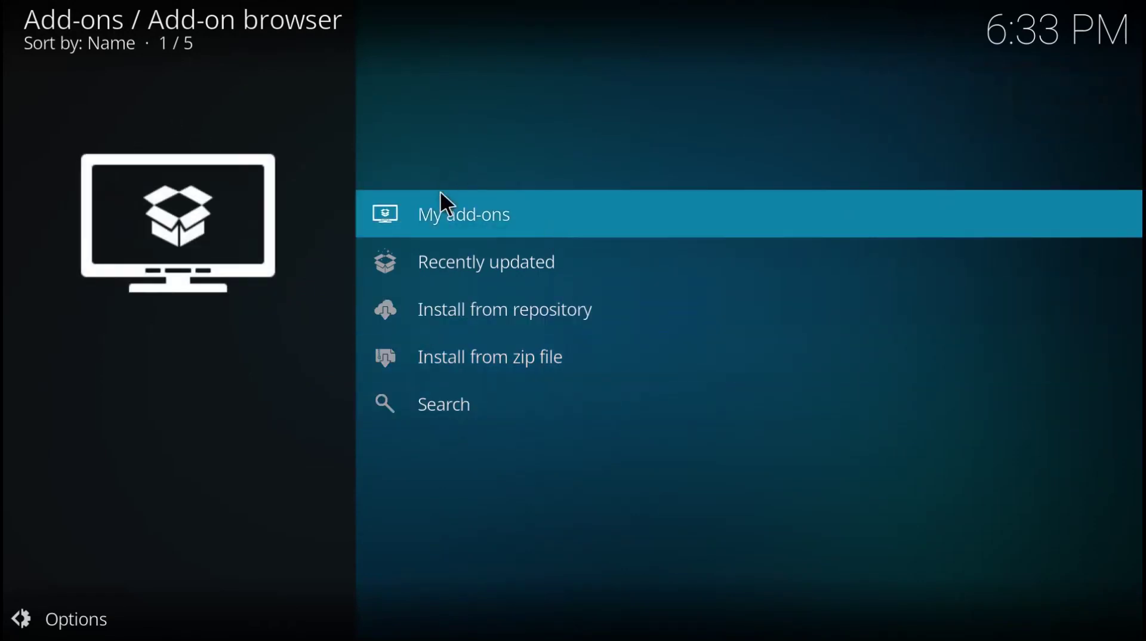
# - Launch the Netflix video add-on and sign in with the account e-mail and password
pyautogui.click(440, 199)
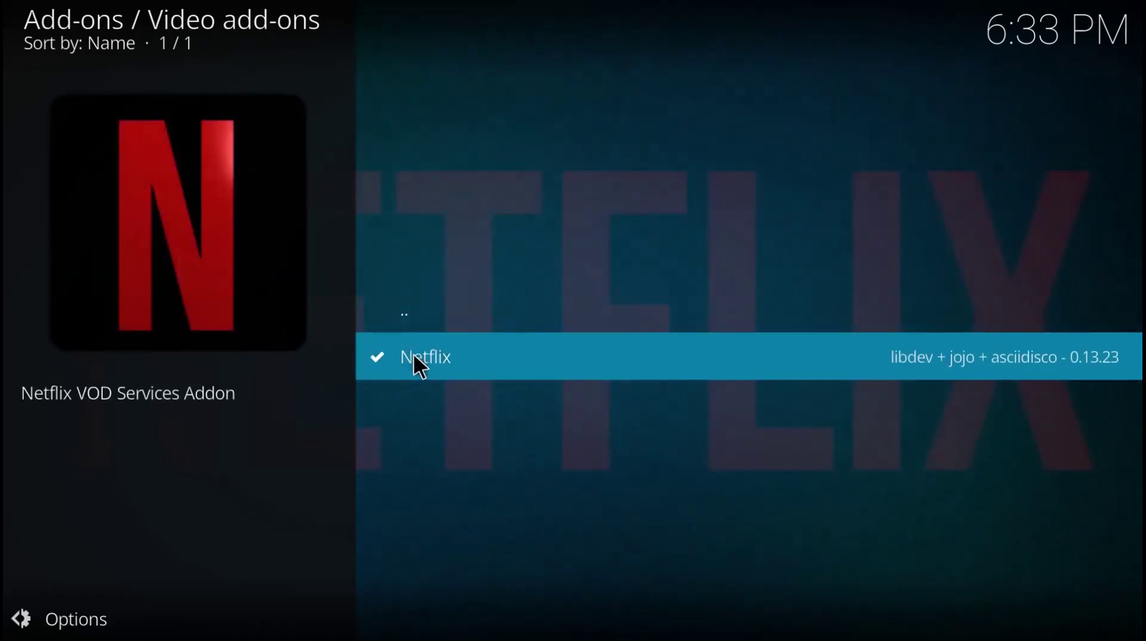
pyautogui.click(414, 355)
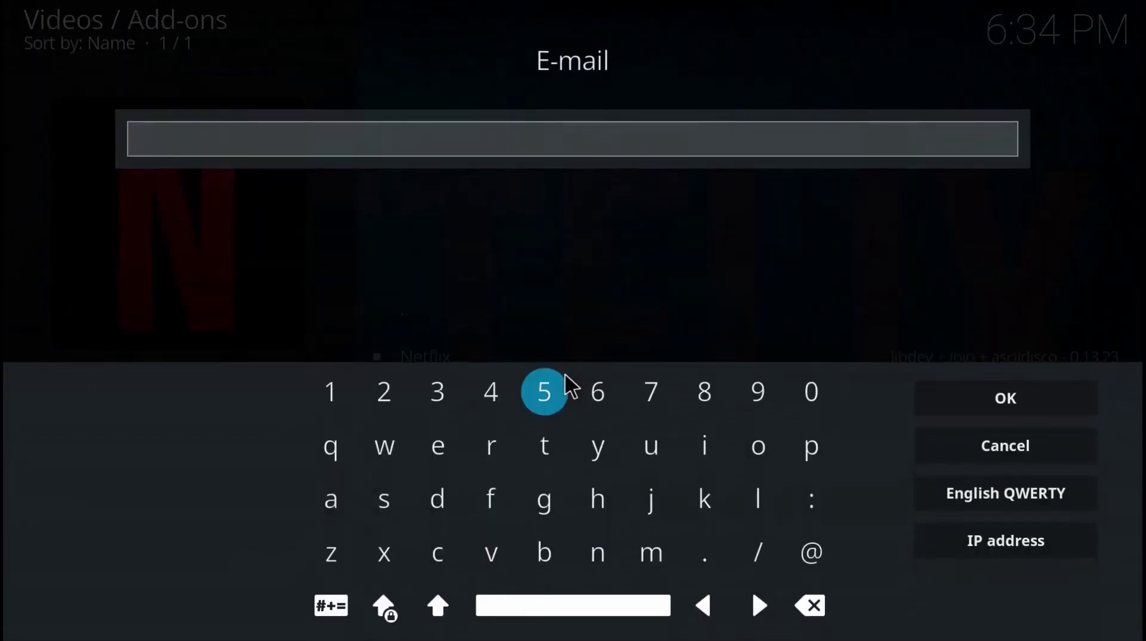
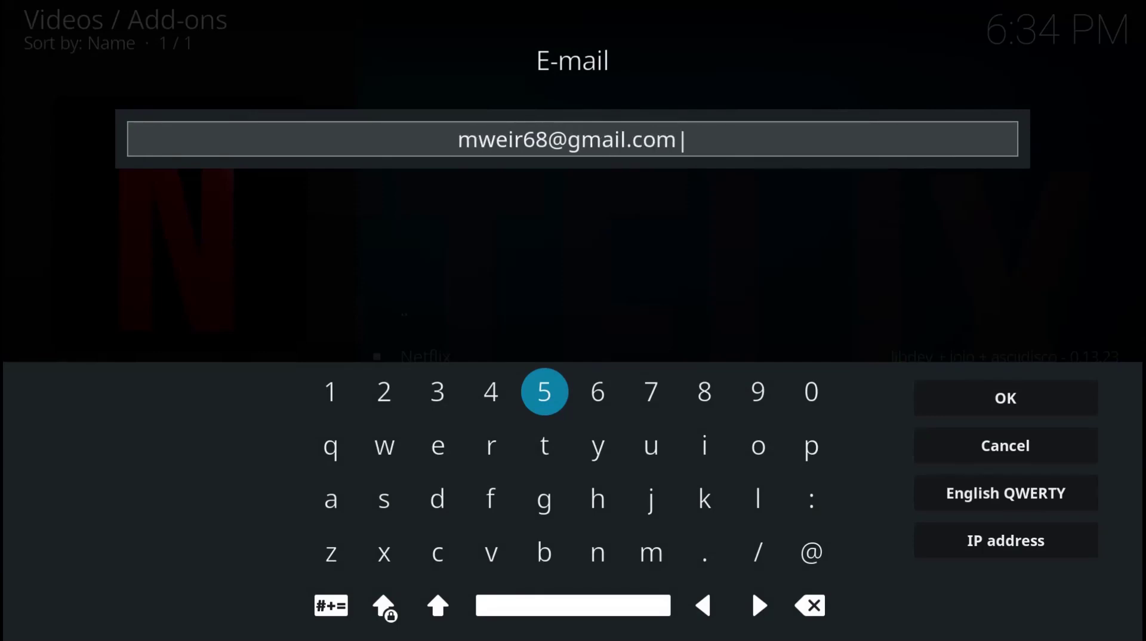
pyautogui.write('5')
pyautogui.press('BackSpace')
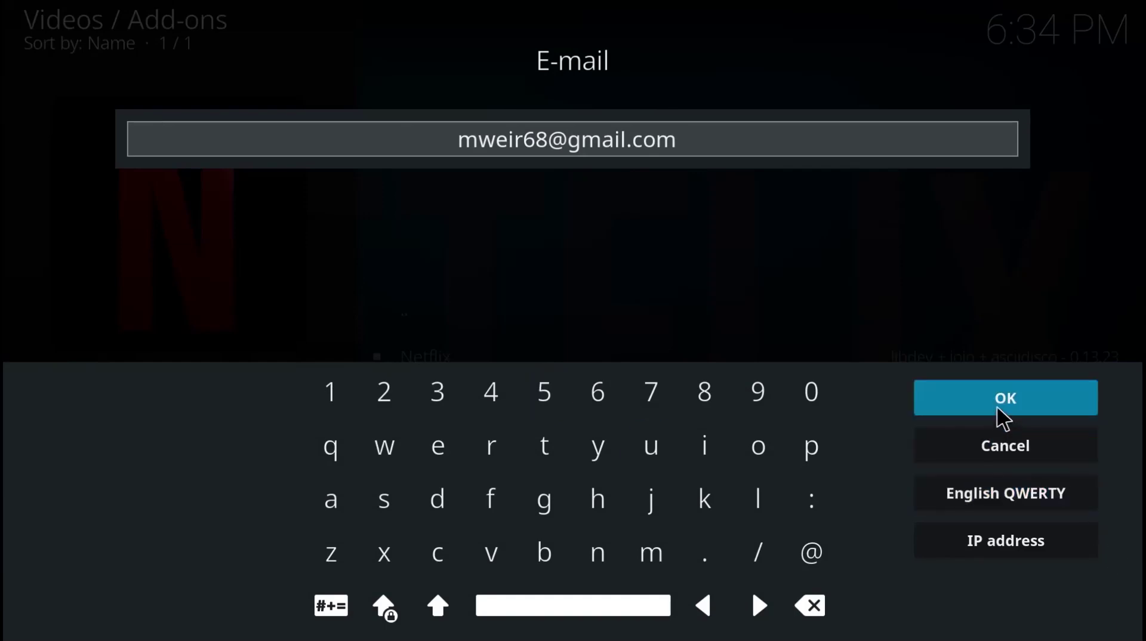
pyautogui.click(995, 408)
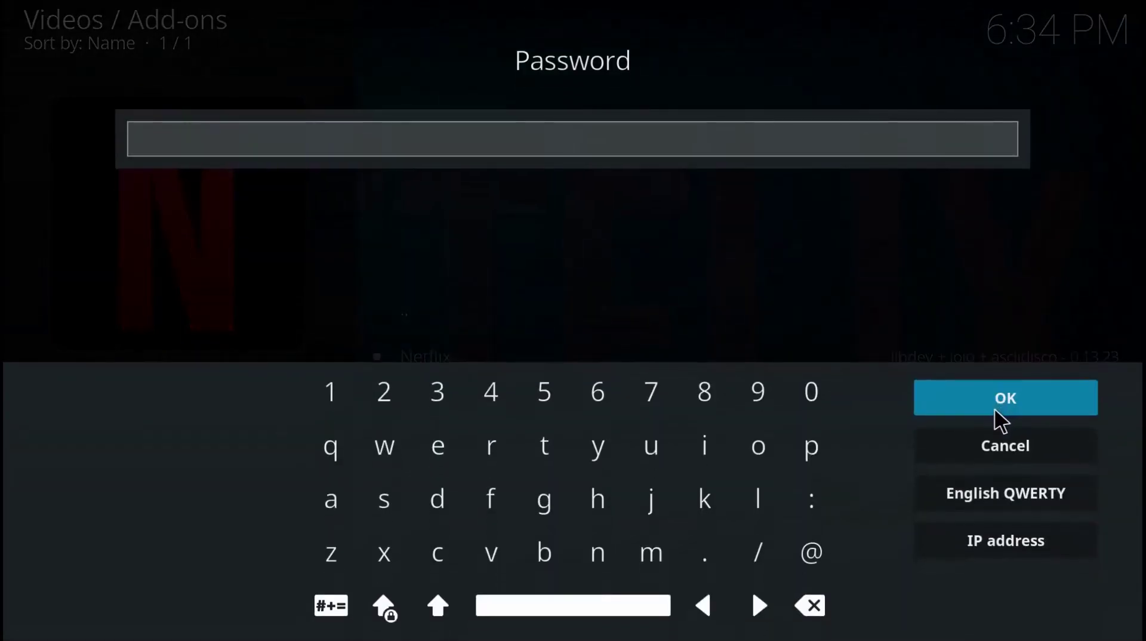
pyautogui.write('*******')
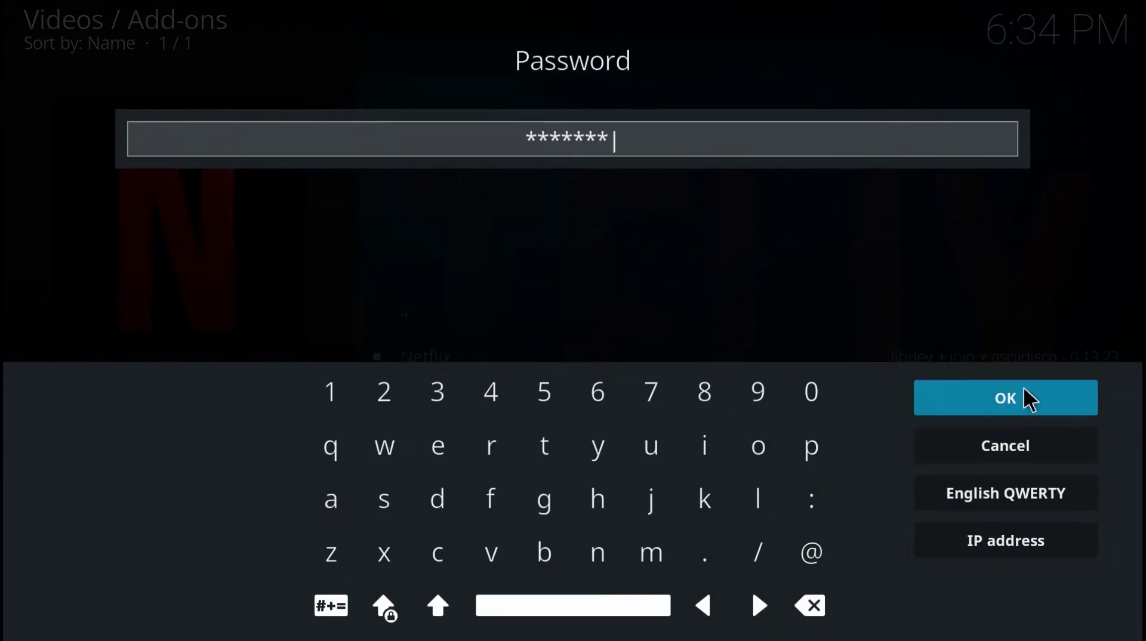
pyautogui.click(1026, 399)
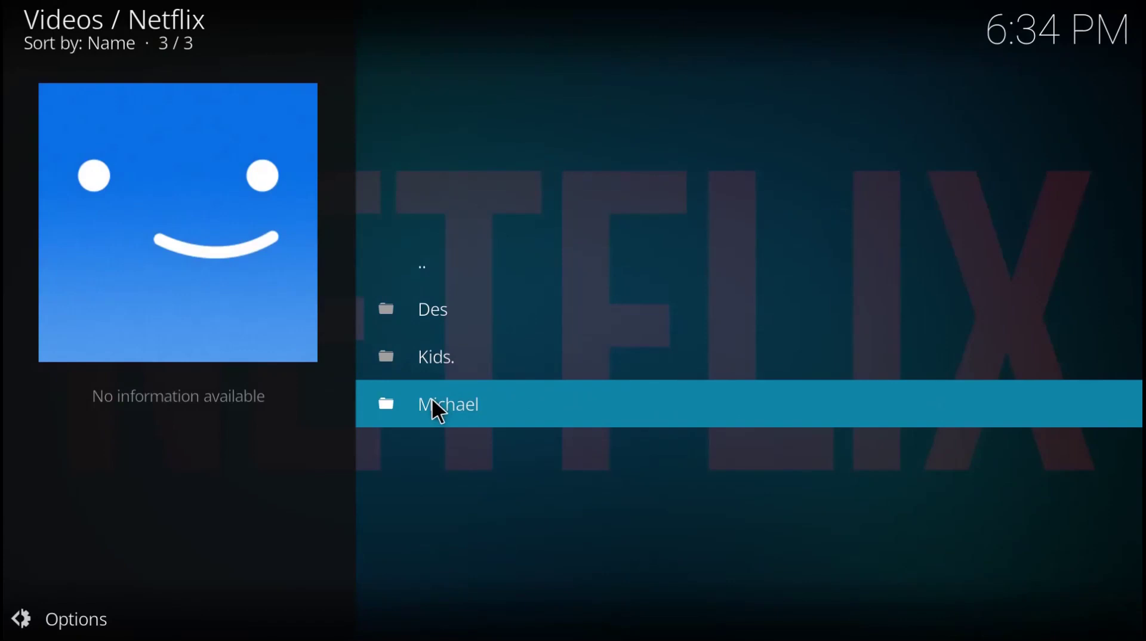
# - Play Code Geass Season 2 Episode 9 from Continue Watching, then dismiss the inputstream.adaptive errors
pyautogui.click(432, 401)
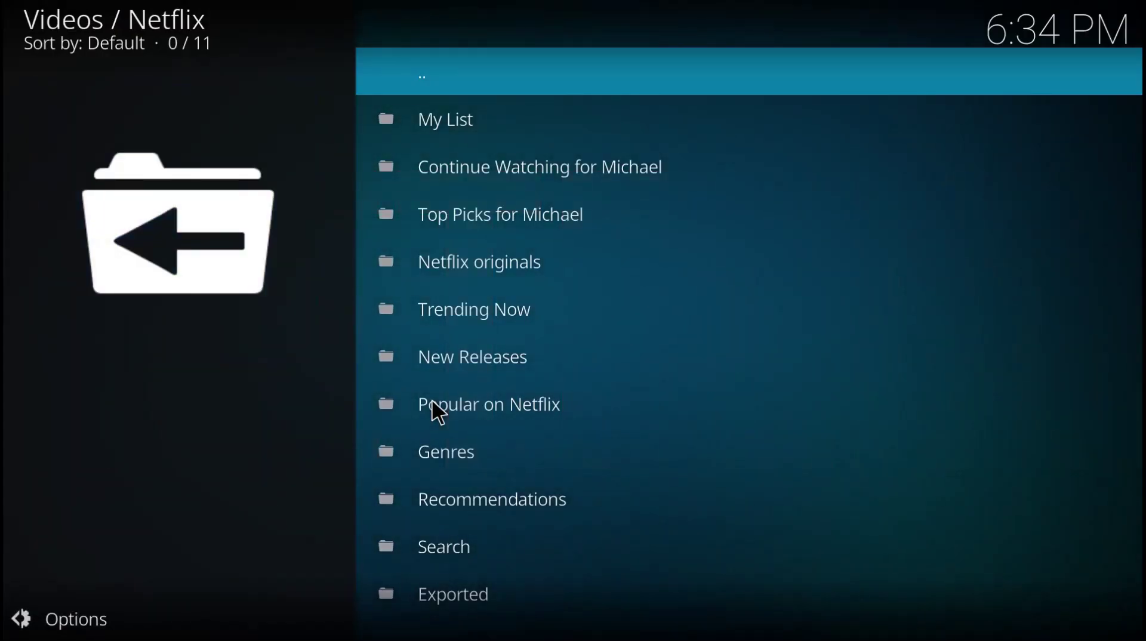
pyautogui.click(570, 170)
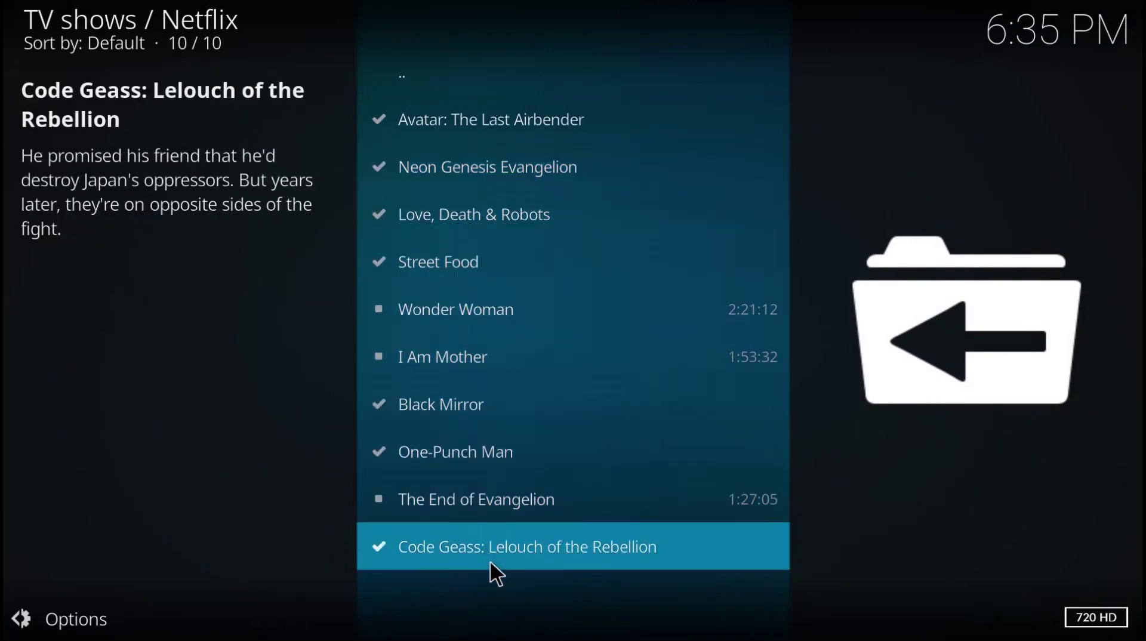
pyautogui.click(484, 546)
pyautogui.click(457, 352)
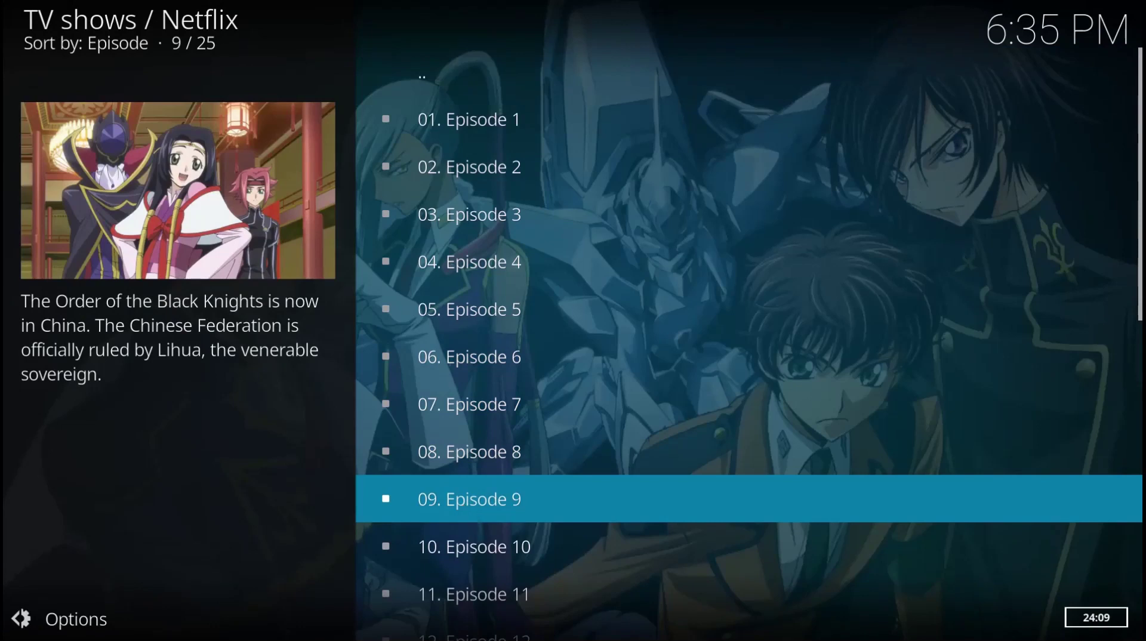
pyautogui.click(460, 495)
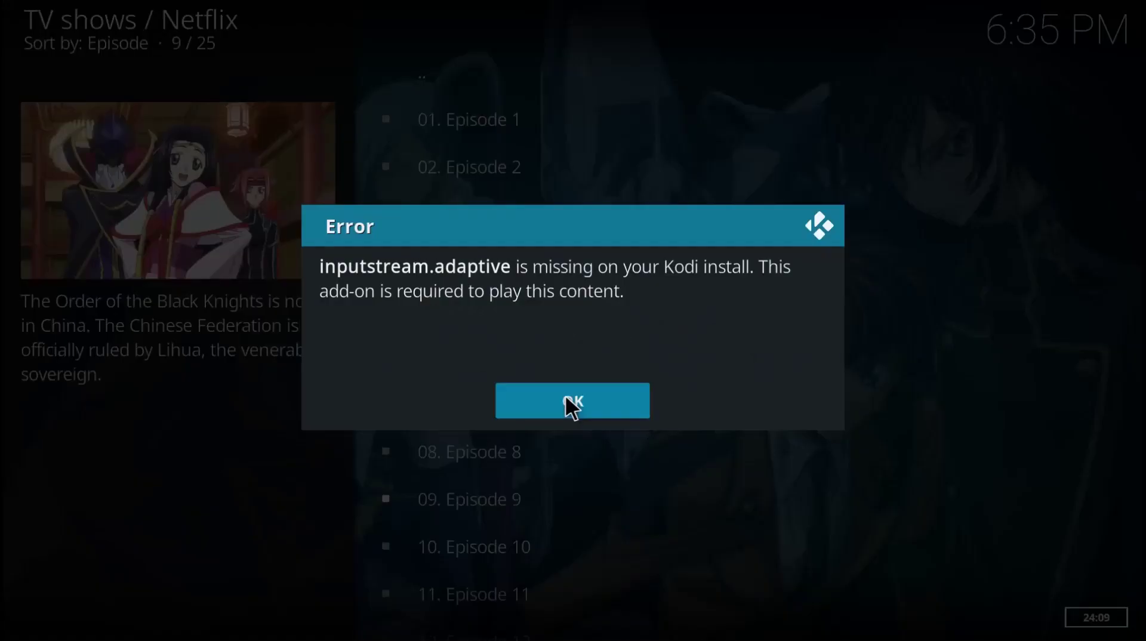
pyautogui.click(568, 403)
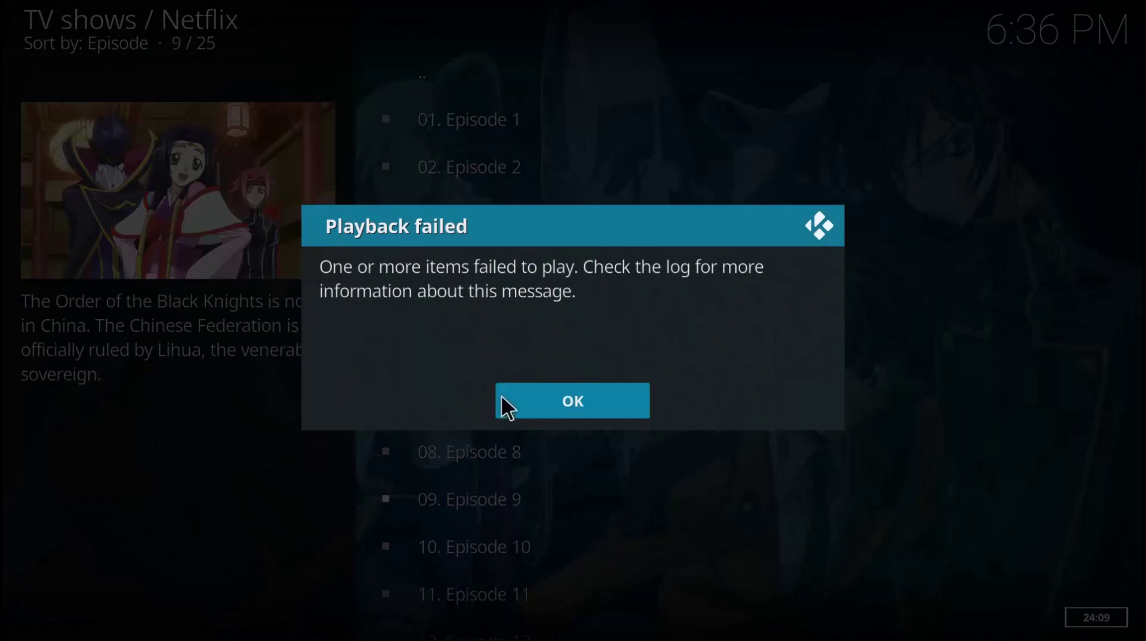
pyautogui.click(506, 403)
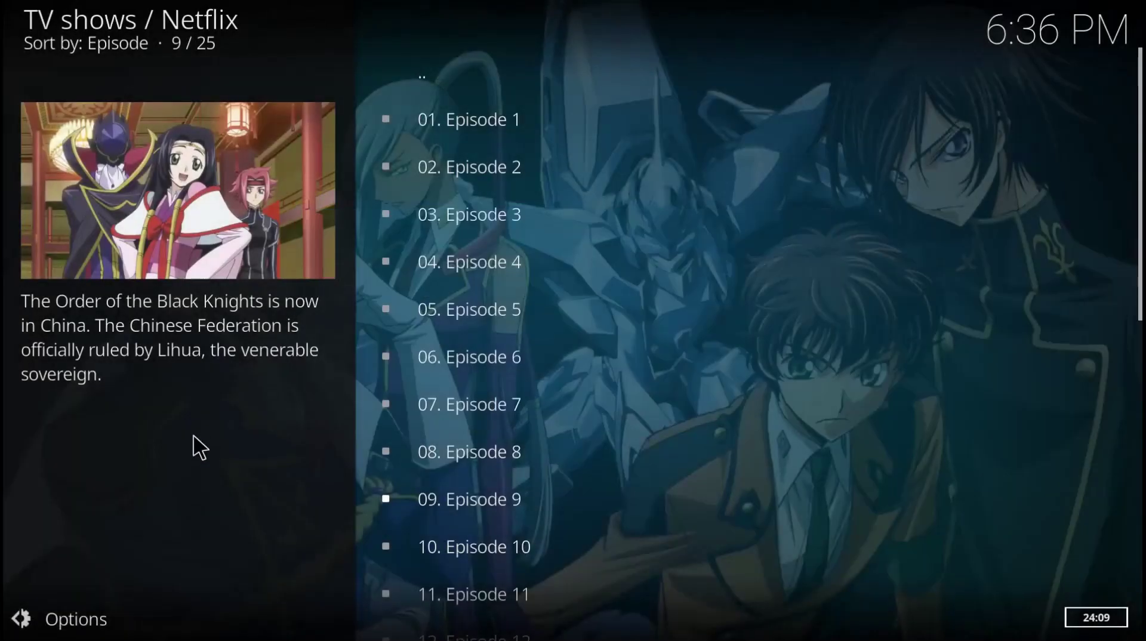
# - Install InputStream Adaptive from the official repository's VideoPlayer InputStream category
pyautogui.press('Escape')
pyautogui.press('Escape')
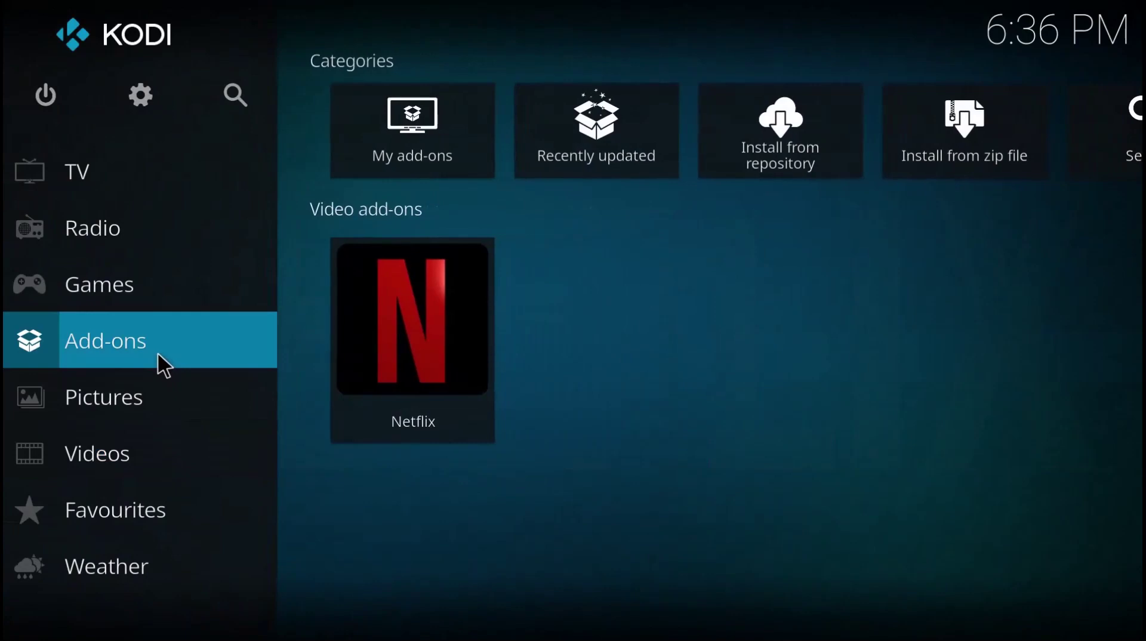
pyautogui.click(632, 401)
pyautogui.moveTo(245, 327)
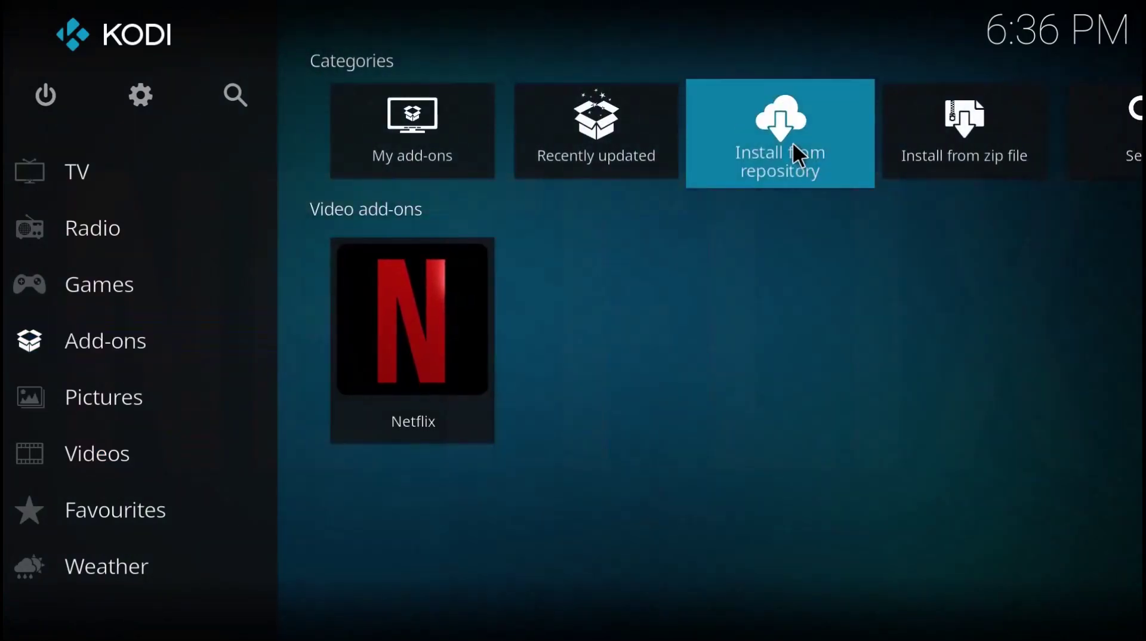
pyautogui.click(791, 146)
pyautogui.scroll(-10, 586, 319)
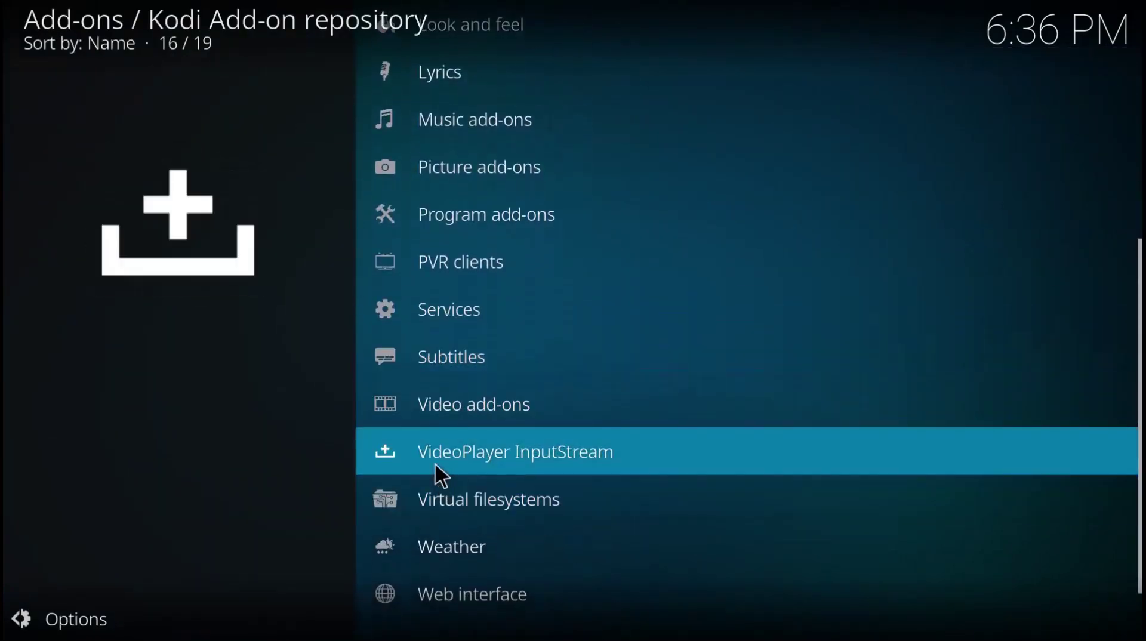
pyautogui.click(436, 469)
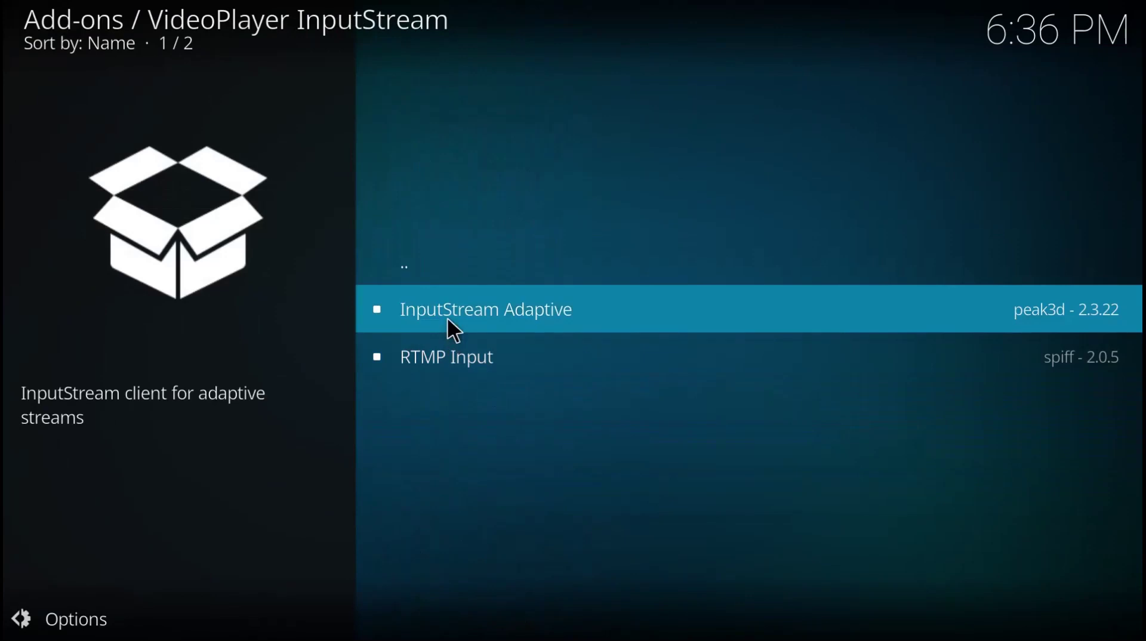
pyautogui.click(448, 328)
pyautogui.click(933, 567)
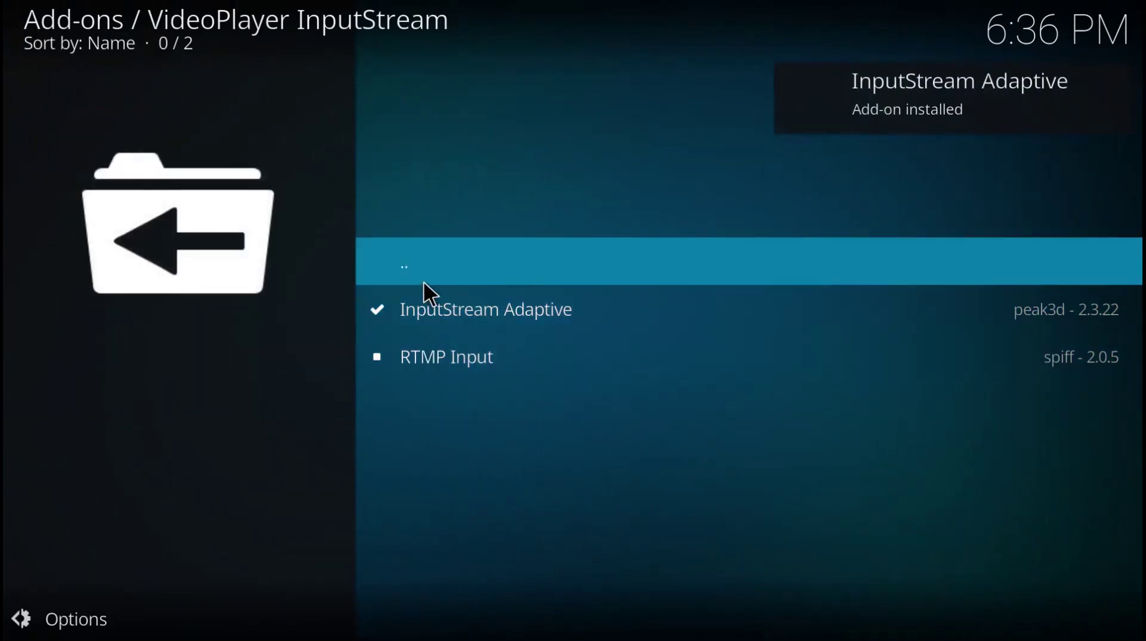
# - Browse back through the repository's video add-ons and return to the home screen
pyautogui.click(423, 281)
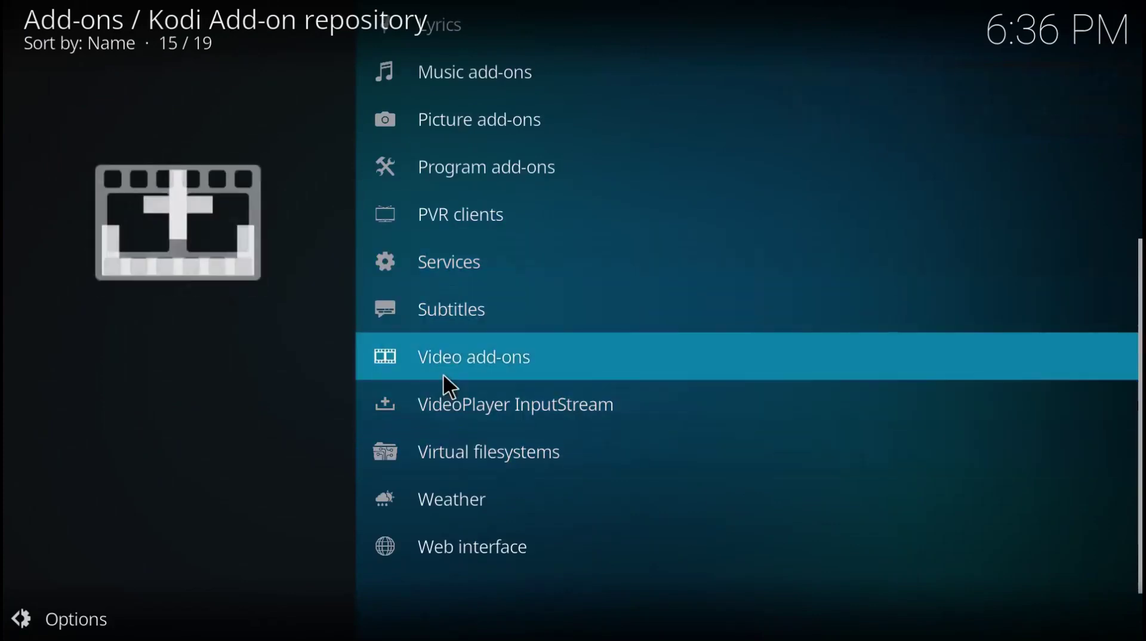
pyautogui.click(444, 371)
pyautogui.scroll(-6, 420, 329)
pyautogui.press('Escape')
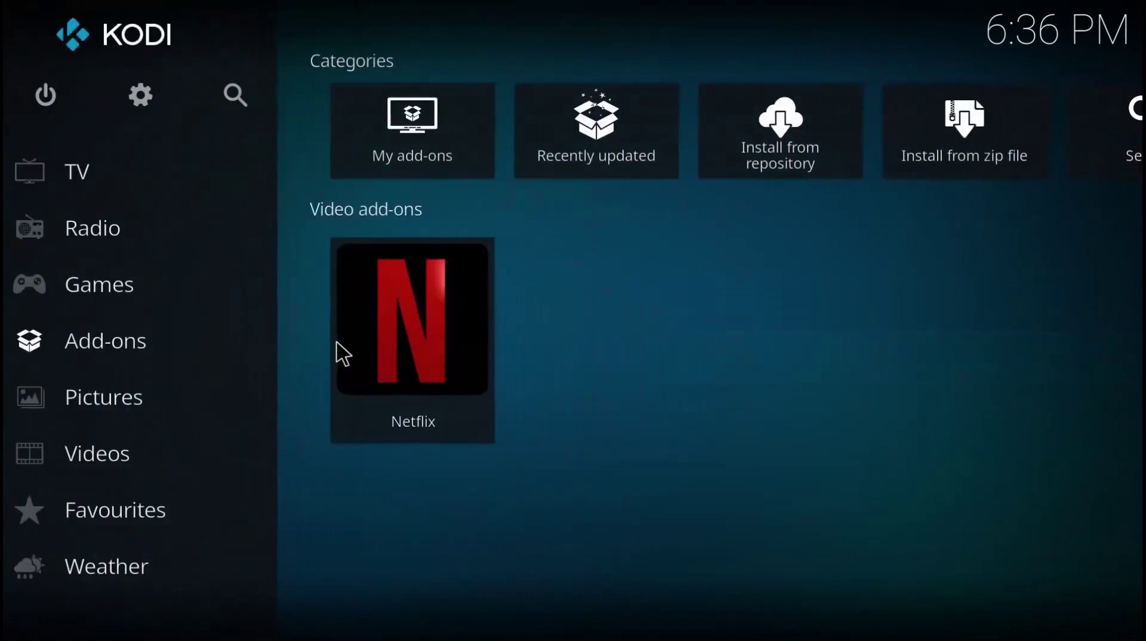
# - Play Code Geass Episode 10 in Netflix, installing the Widevine CDM and accepting its EULA
pyautogui.click(412, 332)
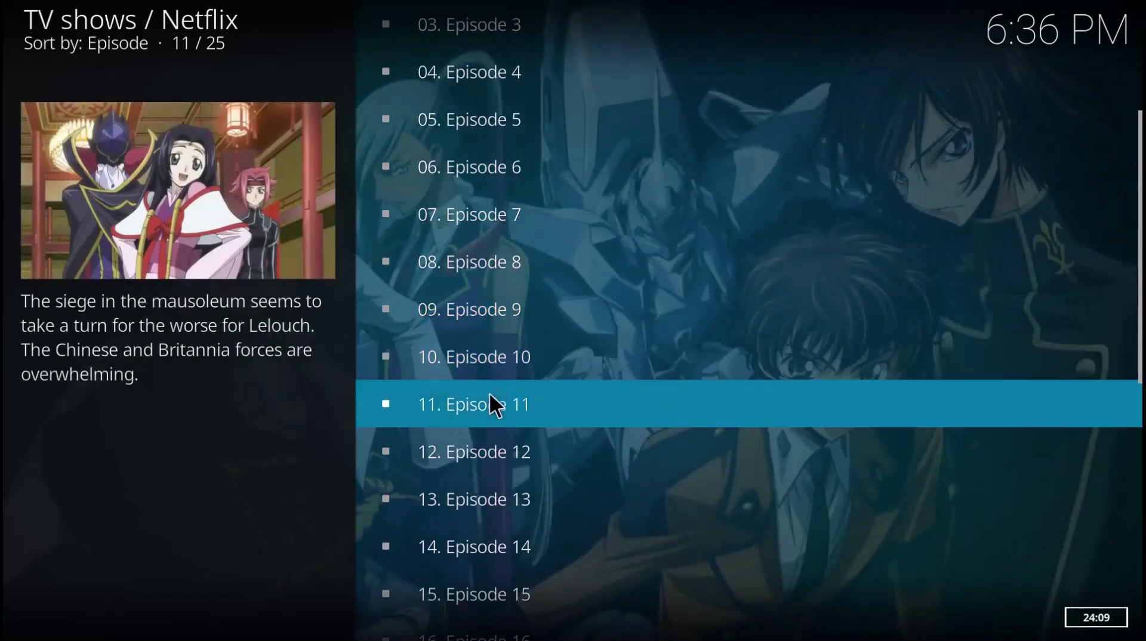
pyautogui.click(481, 361)
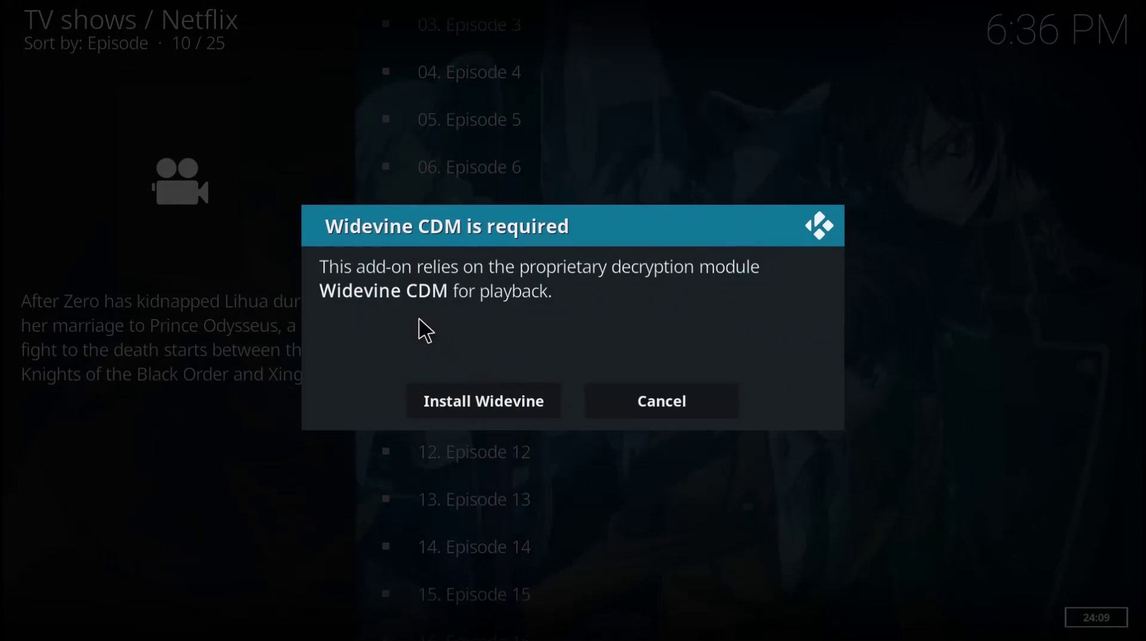
pyautogui.click(483, 399)
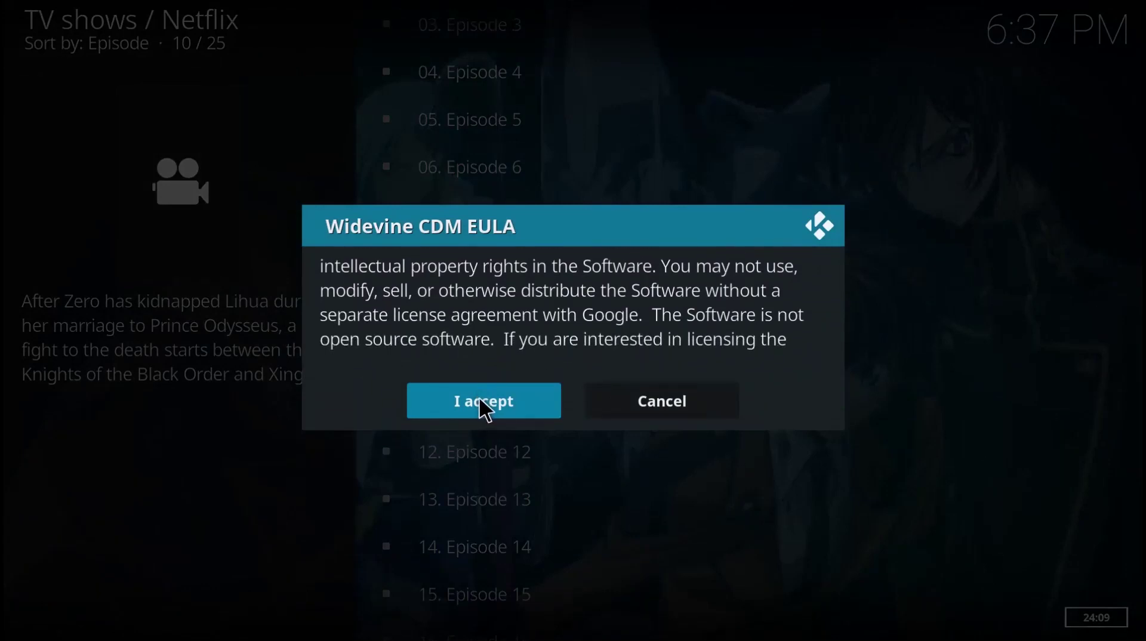
pyautogui.click(480, 400)
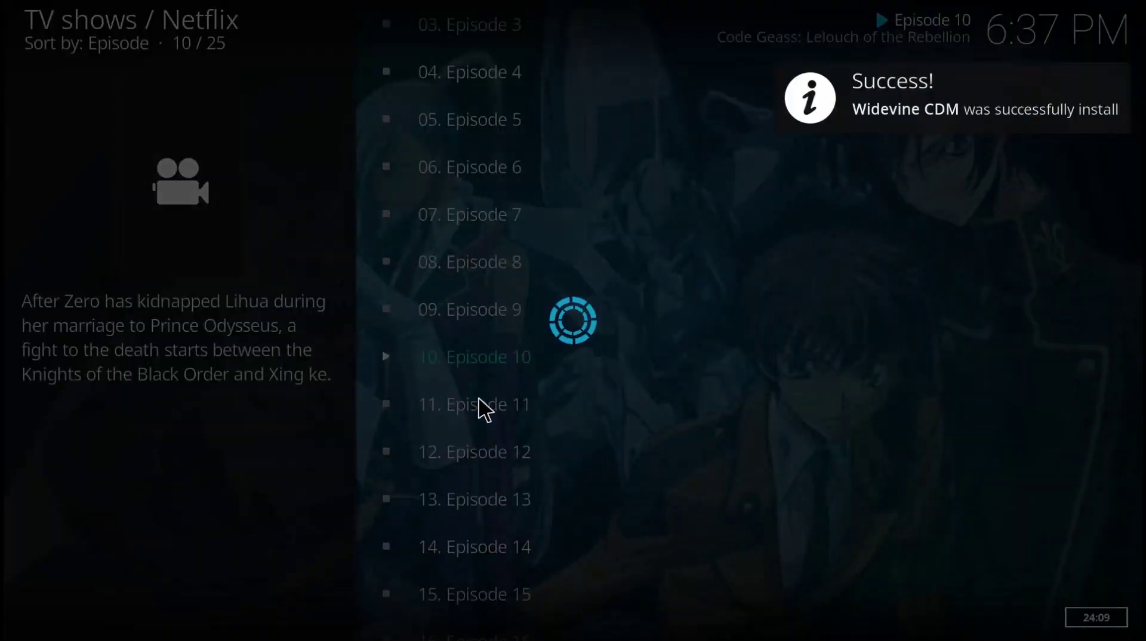